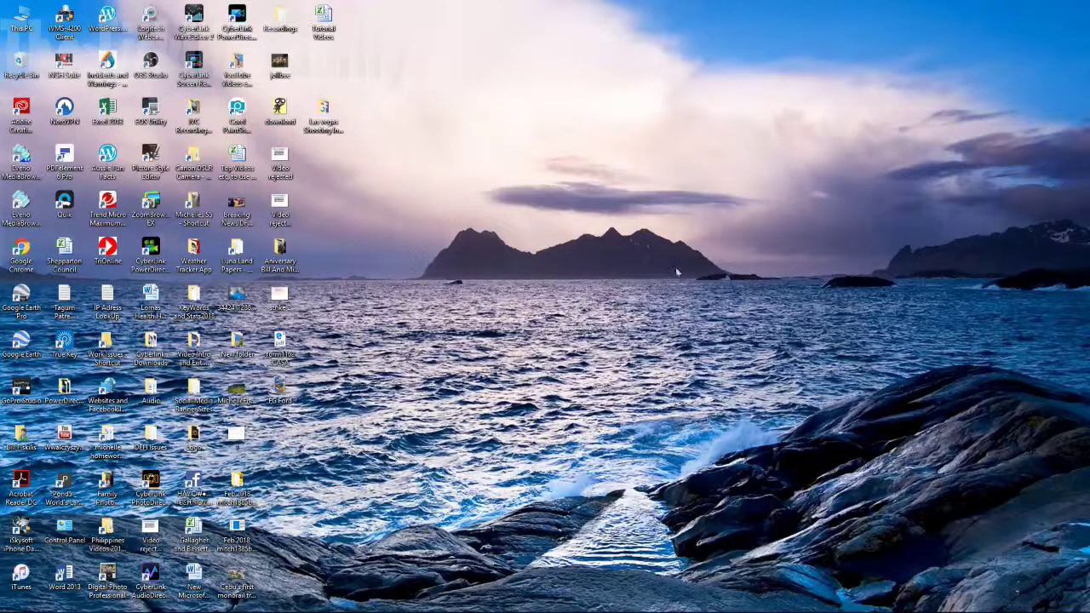
Launch CyberLink PowerDirector from the desktop.
mouse_move(345, 609)
double_click(237, 15)
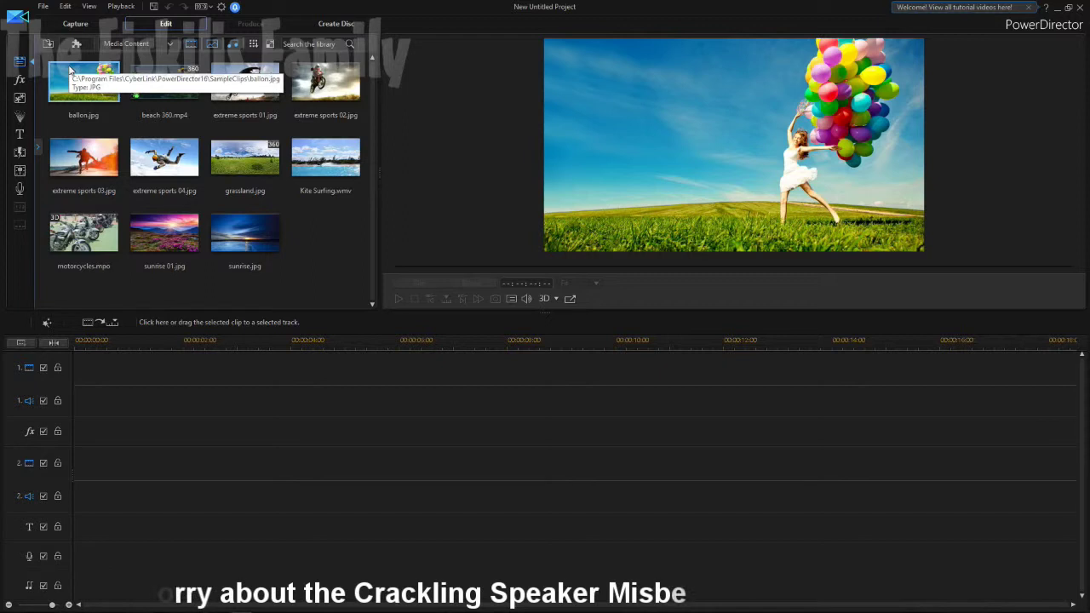
left_click(44, 8)
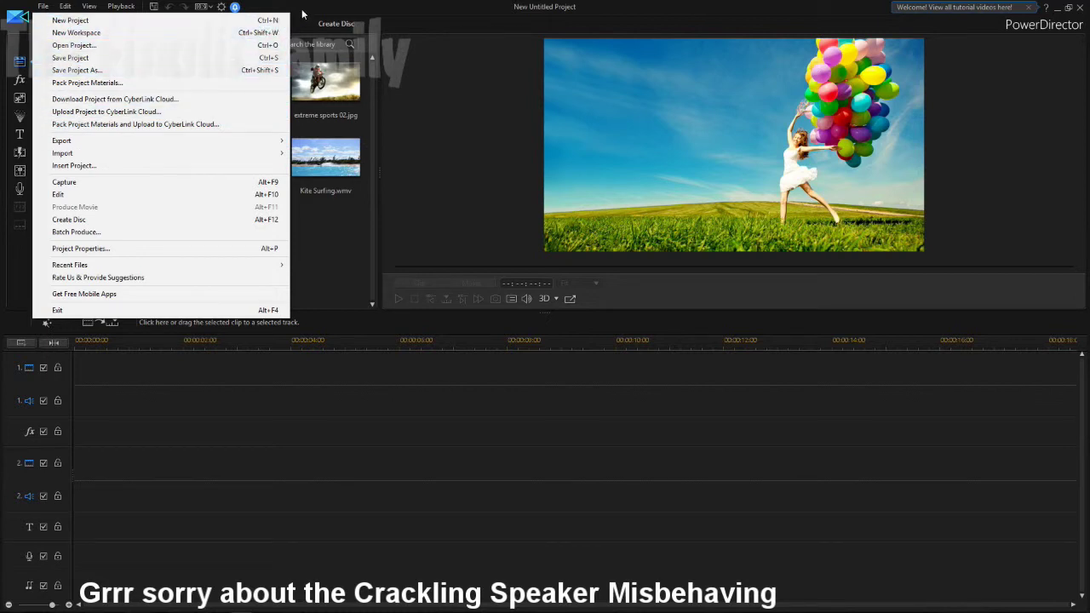
key("Escape")
Start importing media files and browse from the desktop through YouTube Videos etc 2017 to the family member's YouTube folder.
left_click(49, 44)
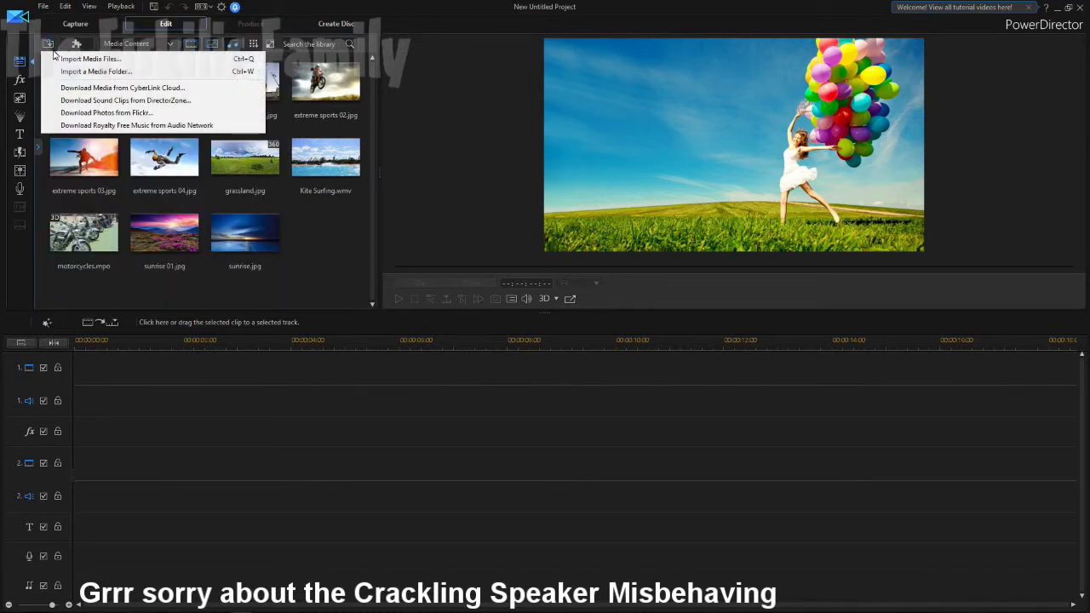
left_click(55, 58)
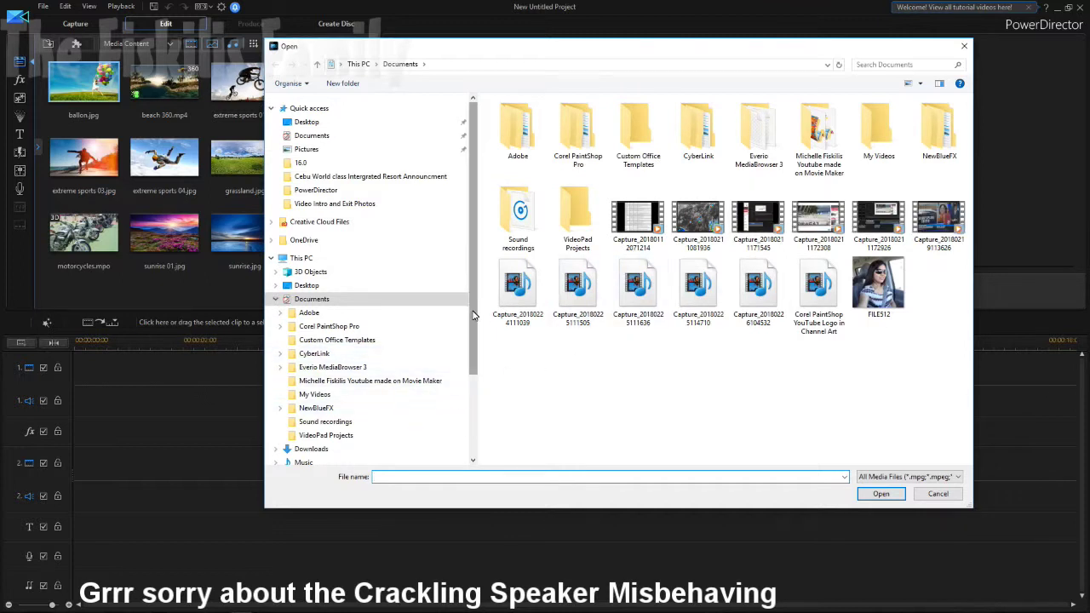
left_click(382, 121)
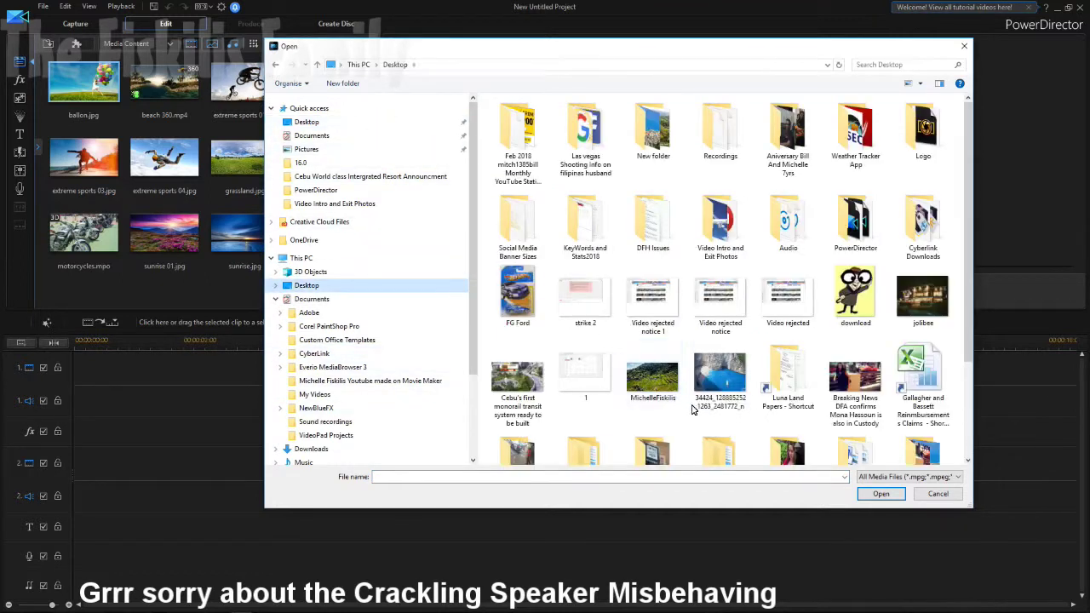
left_click_drag(967, 318, 967, 385)
double_click(926, 381)
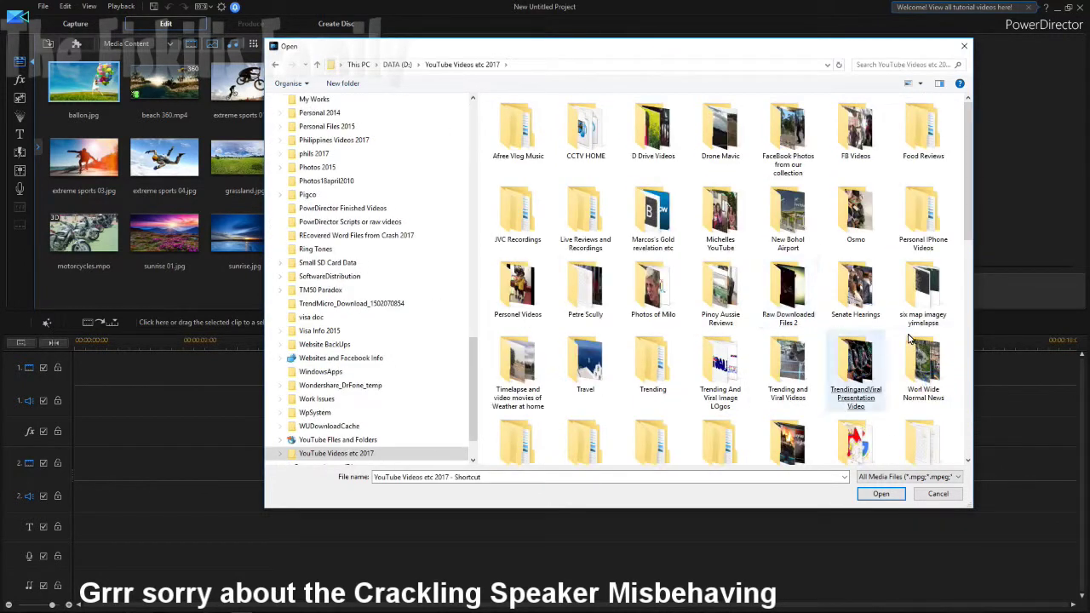
double_click(726, 226)
left_click(726, 230)
mouse_move(970, 176)
left_mouse_down()
mouse_move(990, 440)
mouse_move(973, 193)
left_mouse_up()
left_click(720, 278)
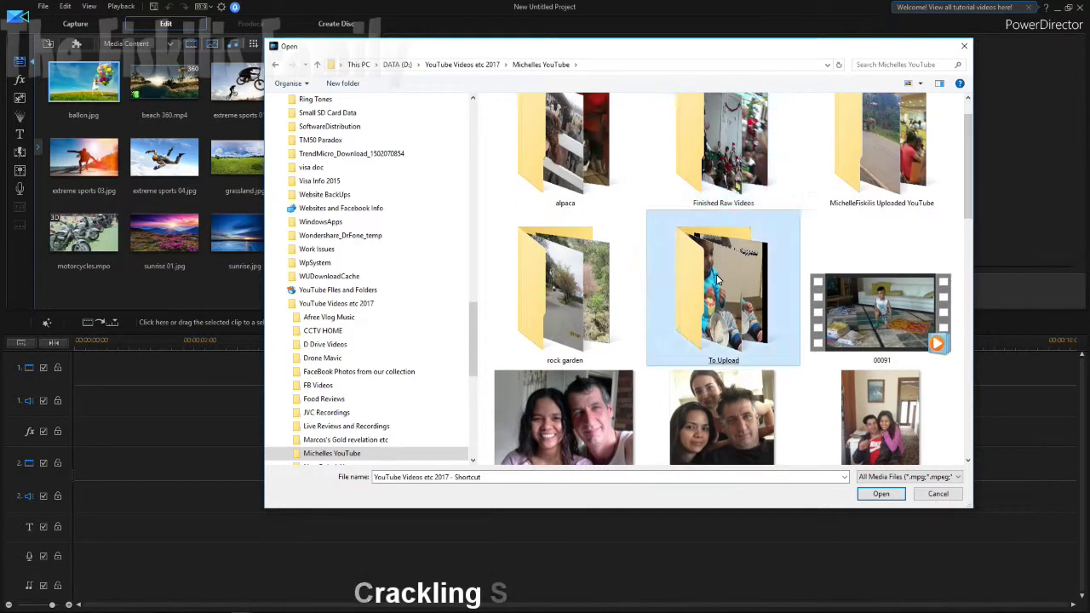
double_click(718, 279)
left_click(696, 310)
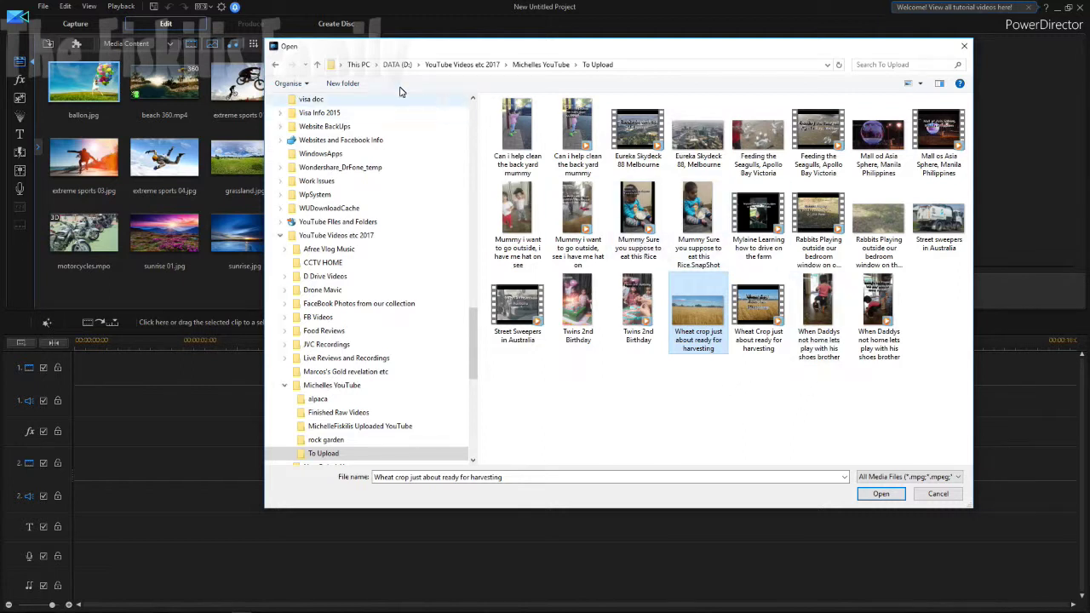
left_click(317, 66)
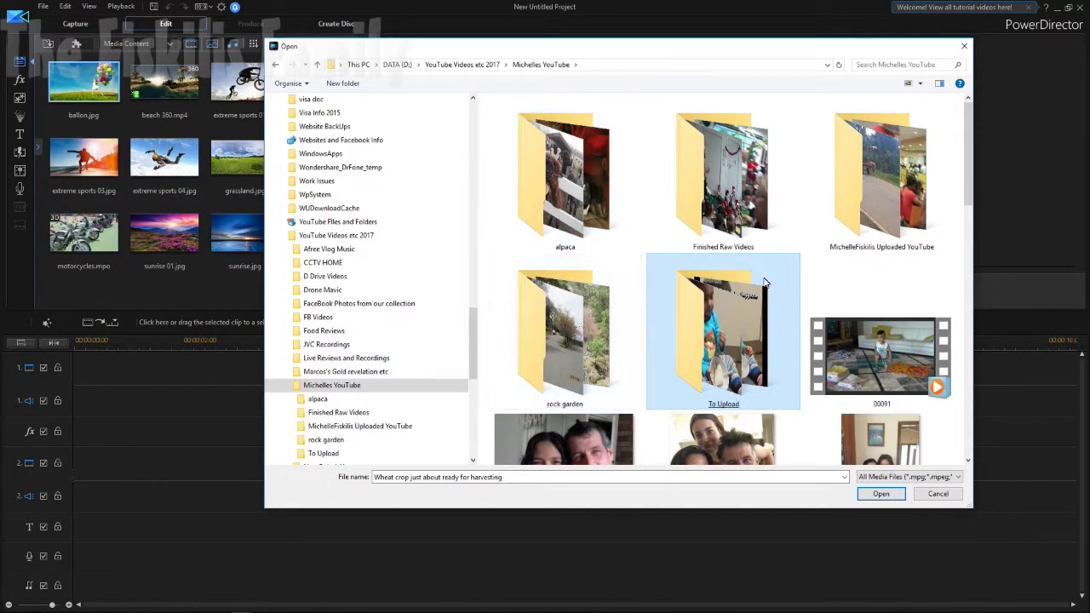
Import the sing-and-dance "Crash Song by Usher" video from the folder of videos already uploaded to YouTube.
double_click(832, 220)
left_click(831, 220)
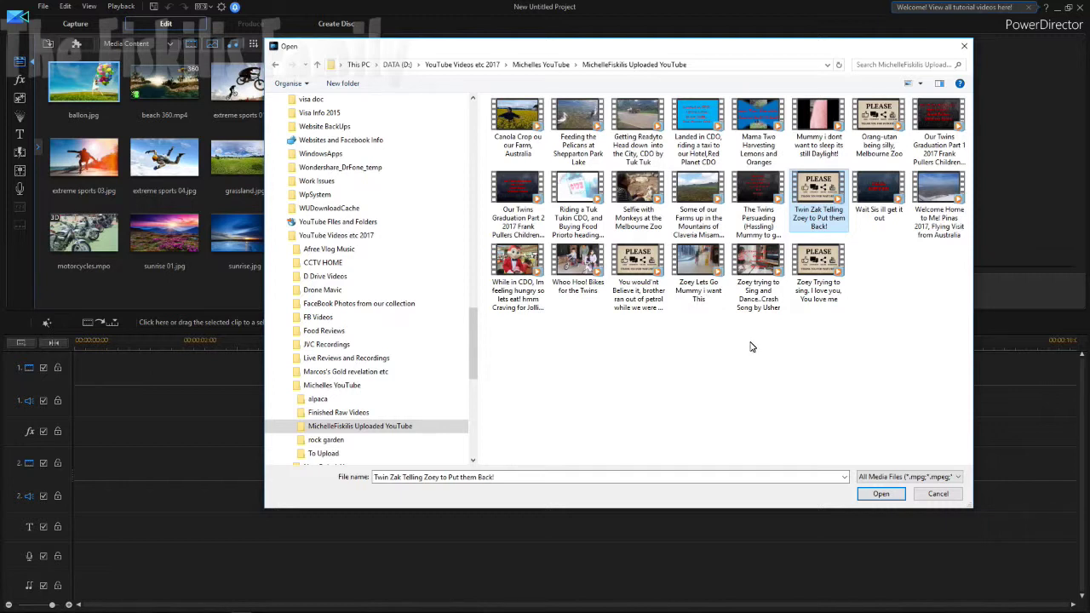
left_click(758, 318)
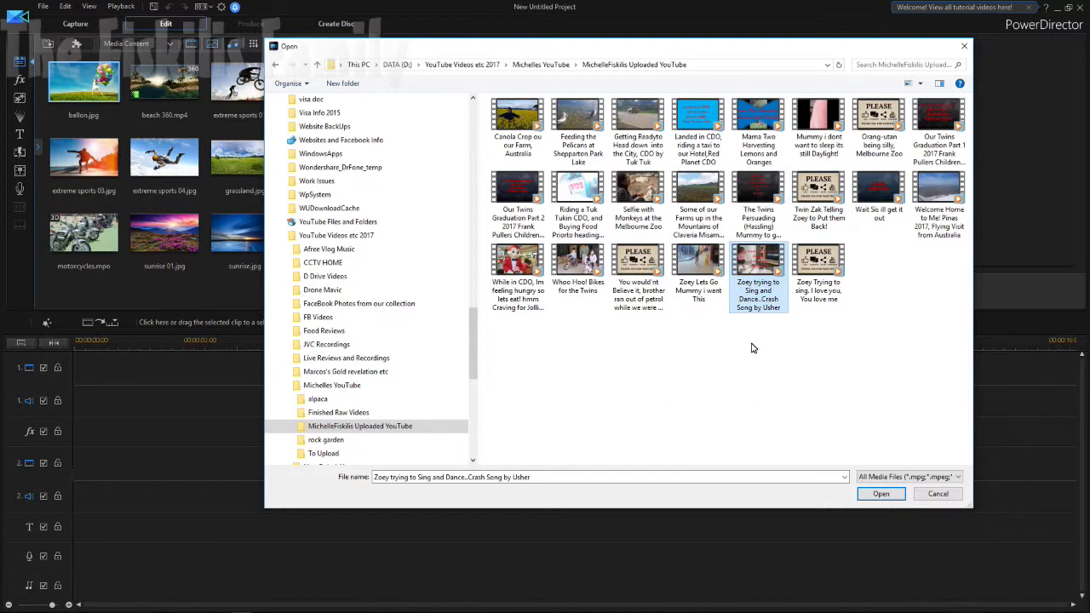
double_click(751, 272)
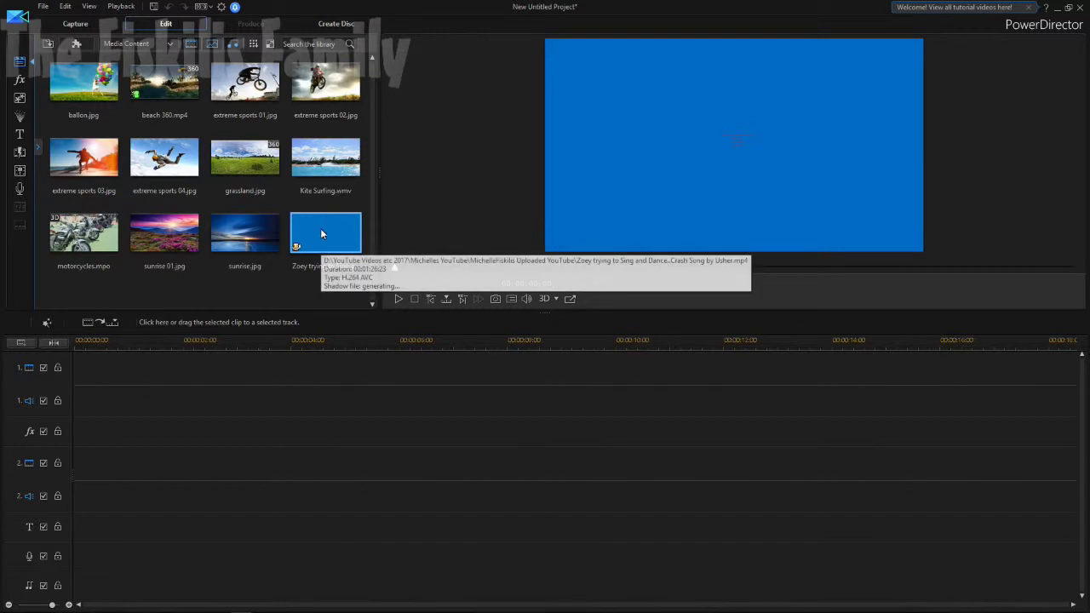
Place the imported video at the start of video track 1.
left_click_drag(322, 231, 67, 370)
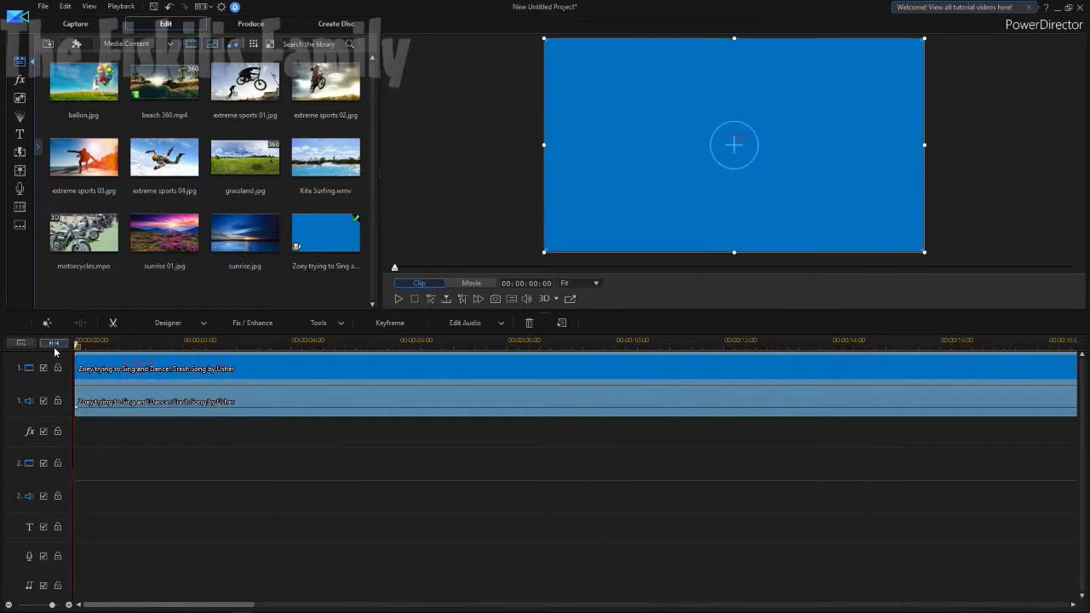
left_click(53, 344)
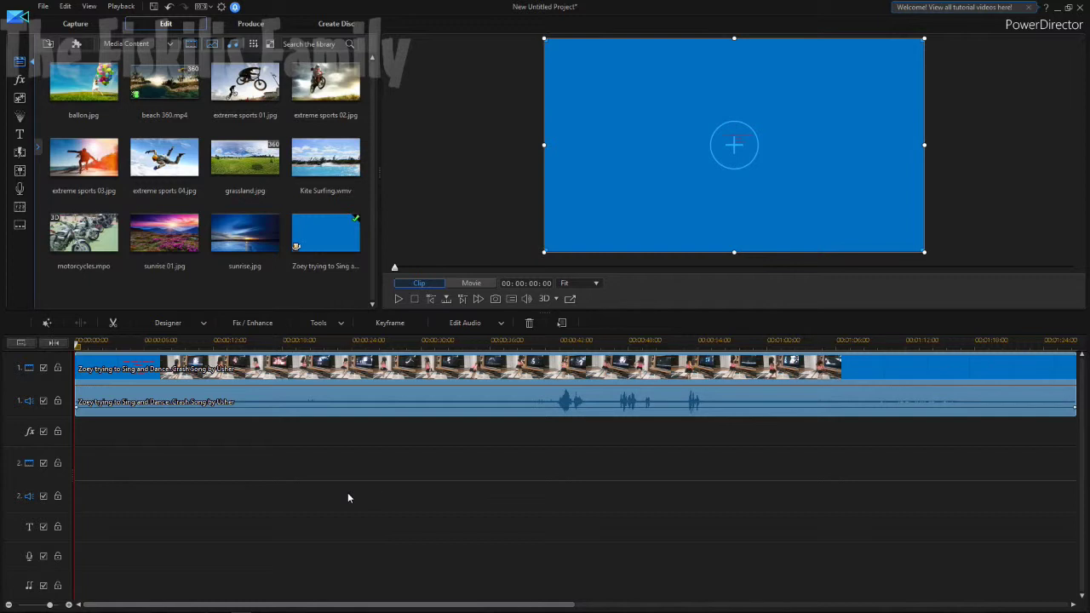
Play the movie from the beginning to listen to its original sound, checking the preview volume, and pause it.
key("space")
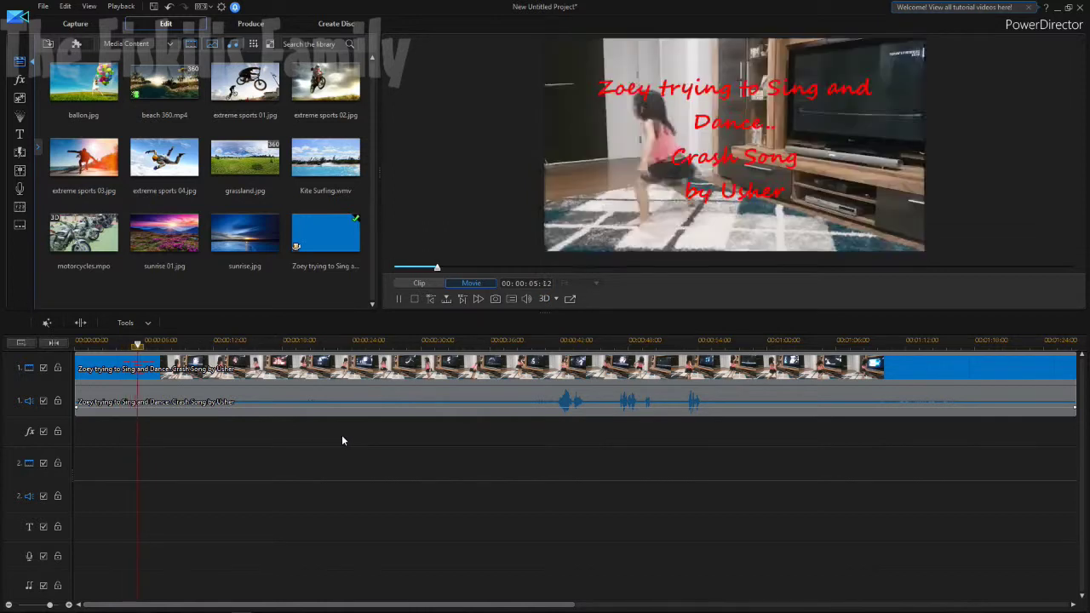
left_click(526, 299)
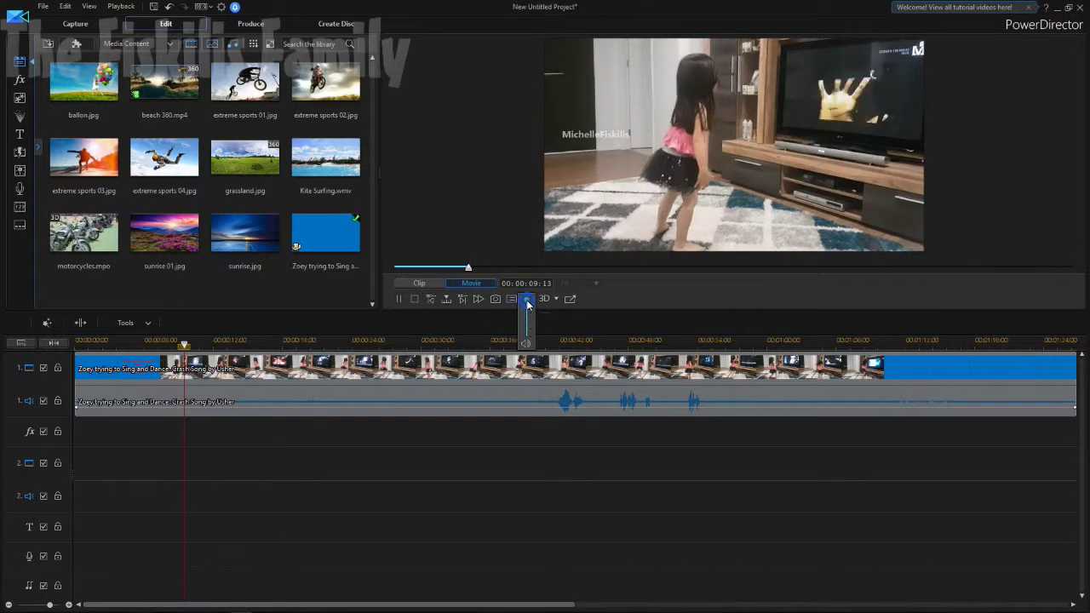
left_click(599, 299)
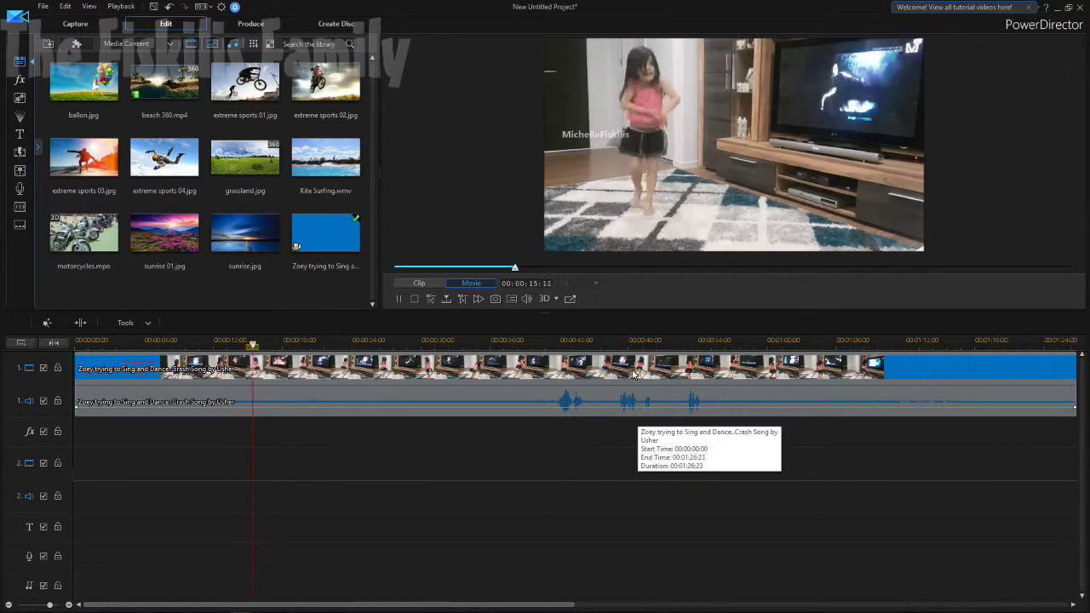
key("space")
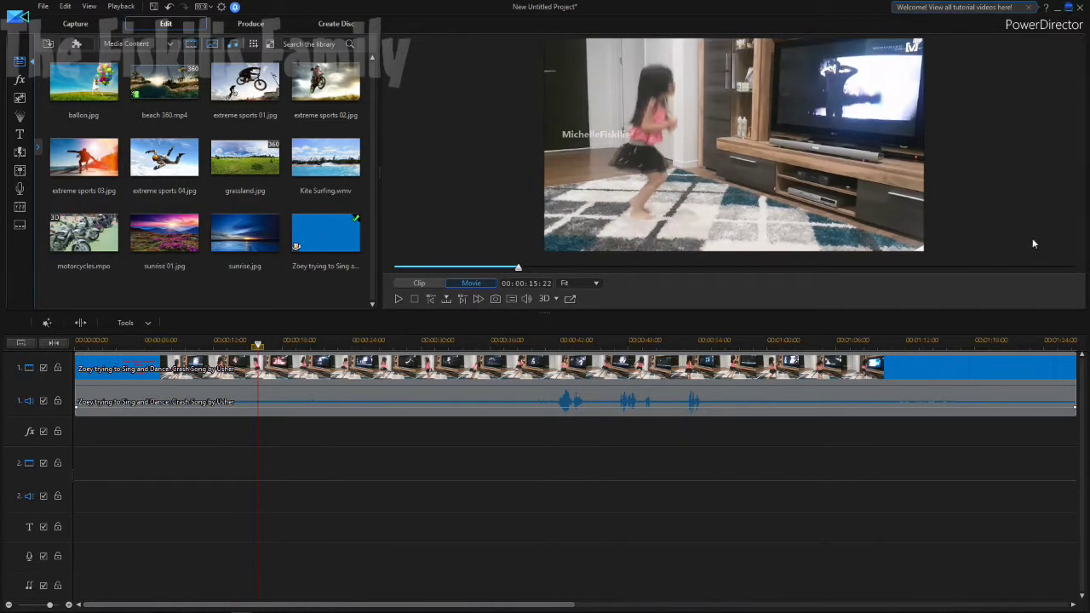
Minimize the editor, check the Windows speaker volume and return to PowerDirector.
left_click(1056, 9)
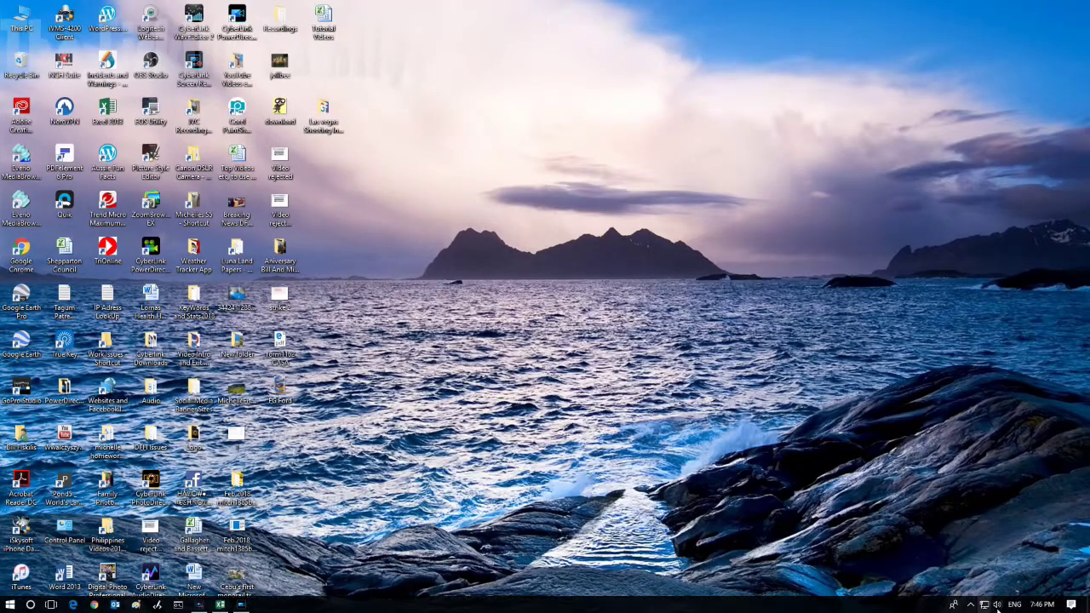
left_click(997, 603)
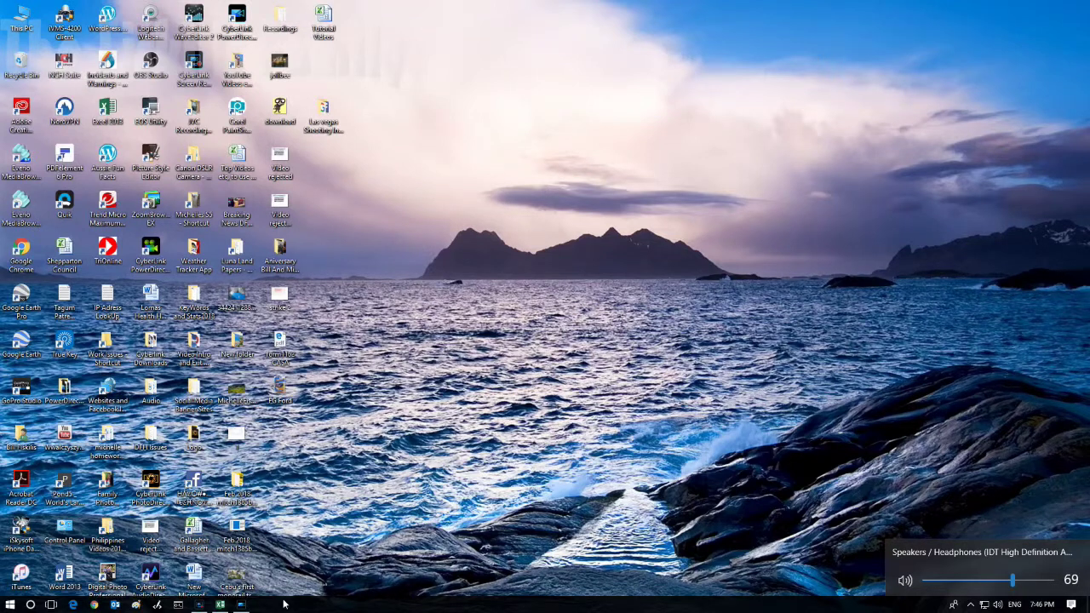
left_click(220, 604)
left_click(240, 604)
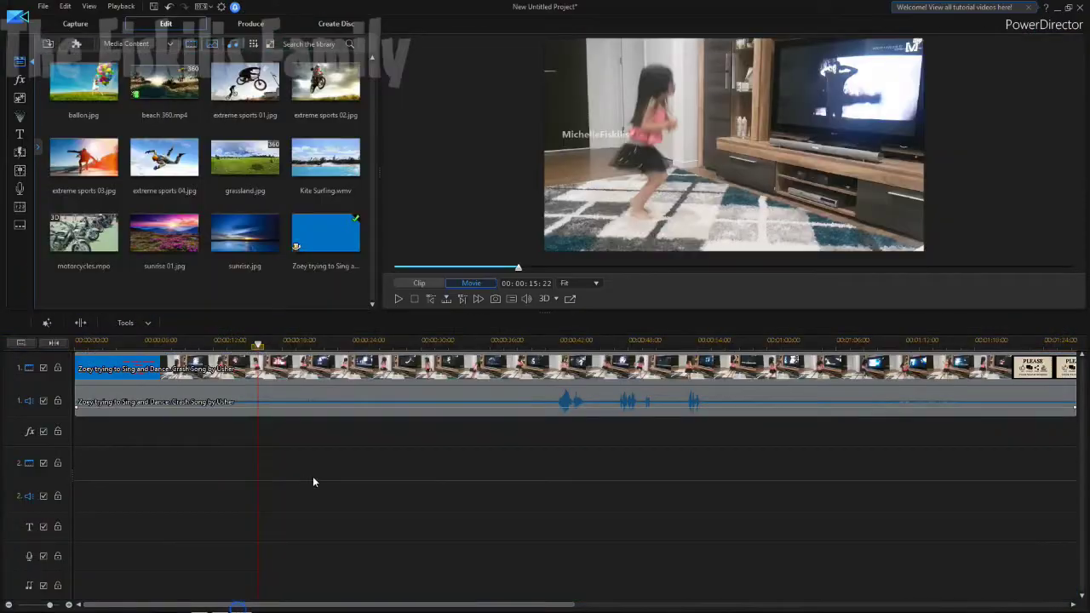
Resume playback, enlarge the preview area above the timeline and stop the movie.
key("space")
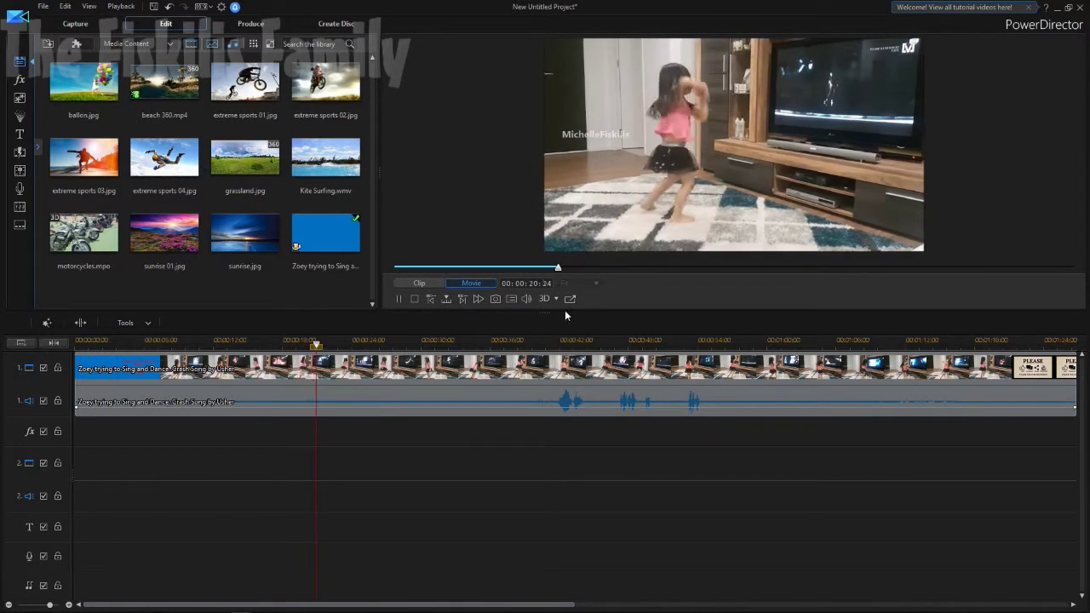
left_click_drag(545, 313, 543, 394)
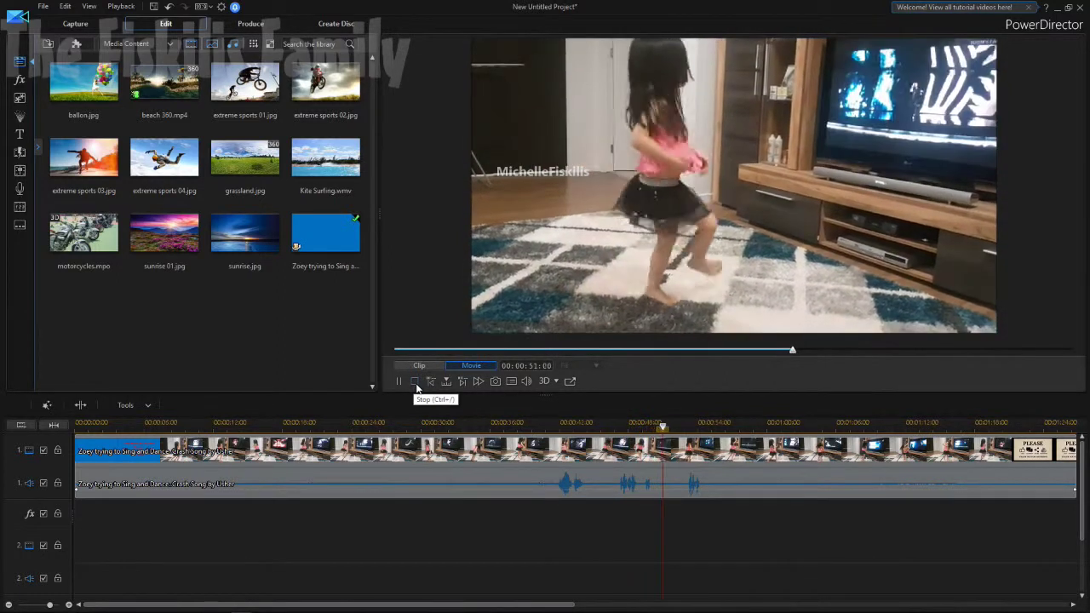
left_click(417, 386)
Unlink the video and audio of the clip on track 1.
left_click(293, 487)
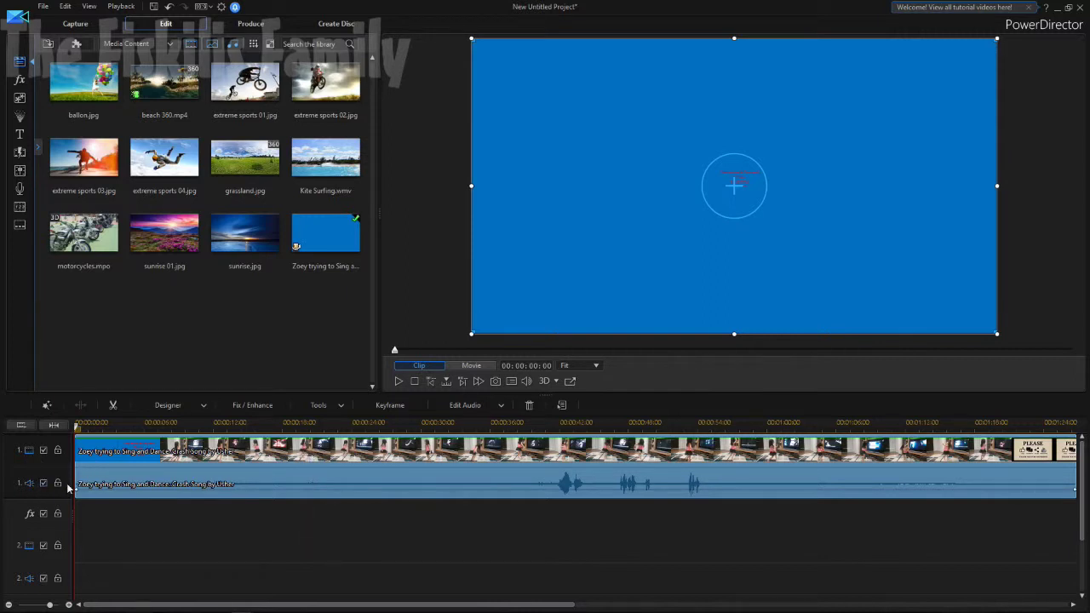
right_click(166, 485)
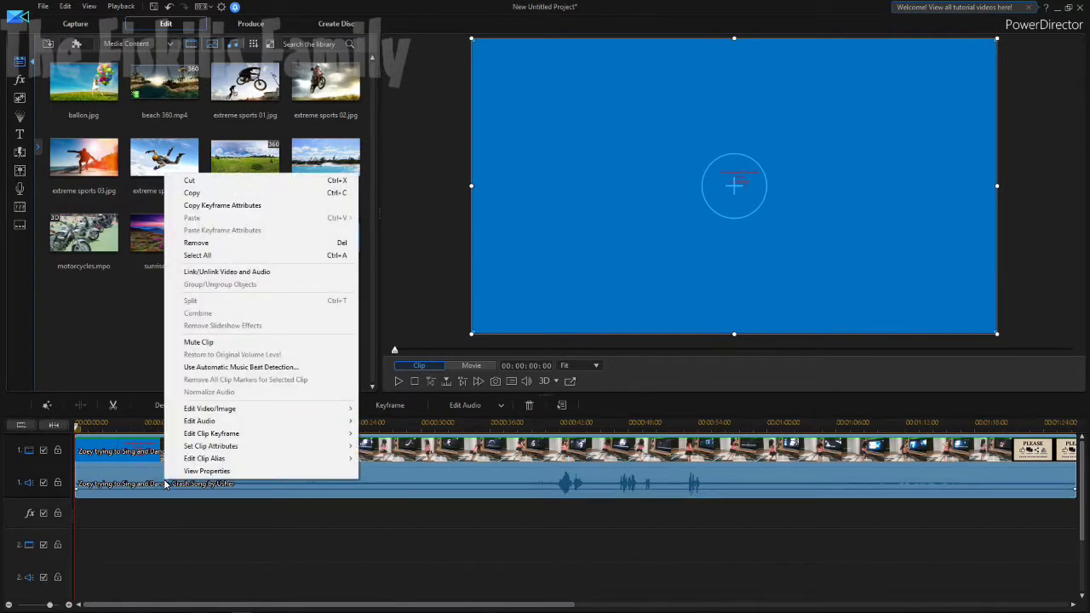
left_click(483, 408)
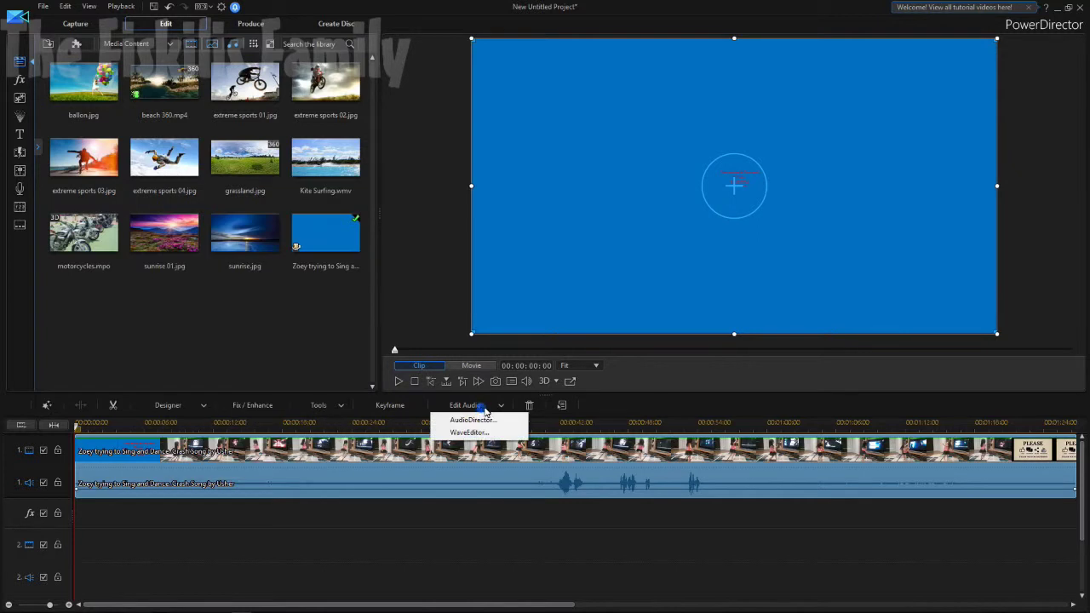
right_click(274, 484)
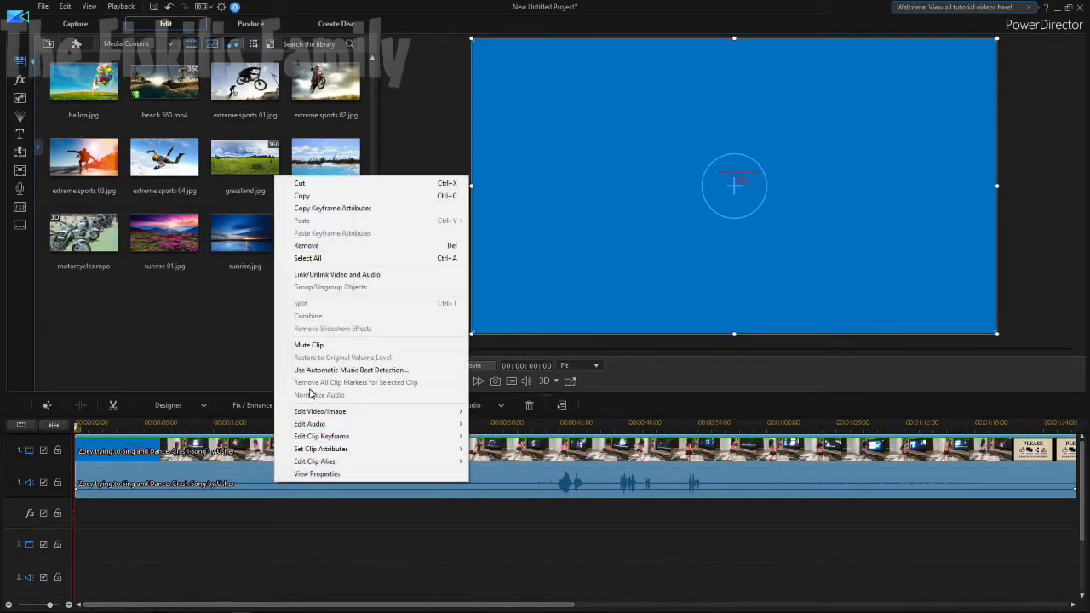
left_click(326, 274)
left_click(289, 526)
Remove the unlinked audio clip from audio track 1 and play the remaining video to check it without sound.
left_click(285, 459)
left_click(288, 487)
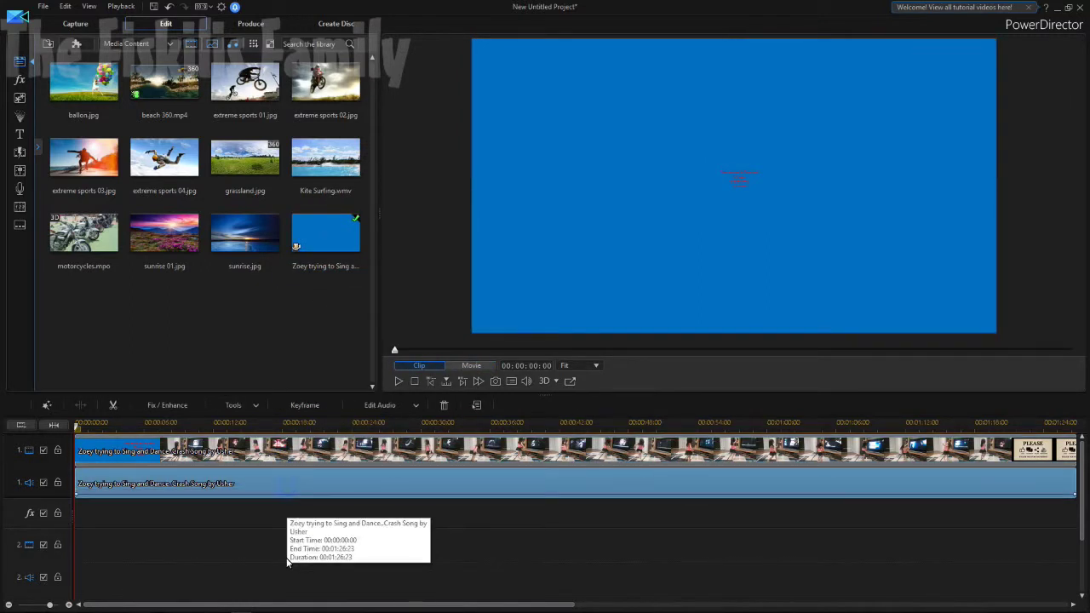
mouse_move(284, 482)
left_mouse_down()
mouse_move(292, 536)
mouse_move(280, 534)
mouse_move(266, 492)
left_mouse_up()
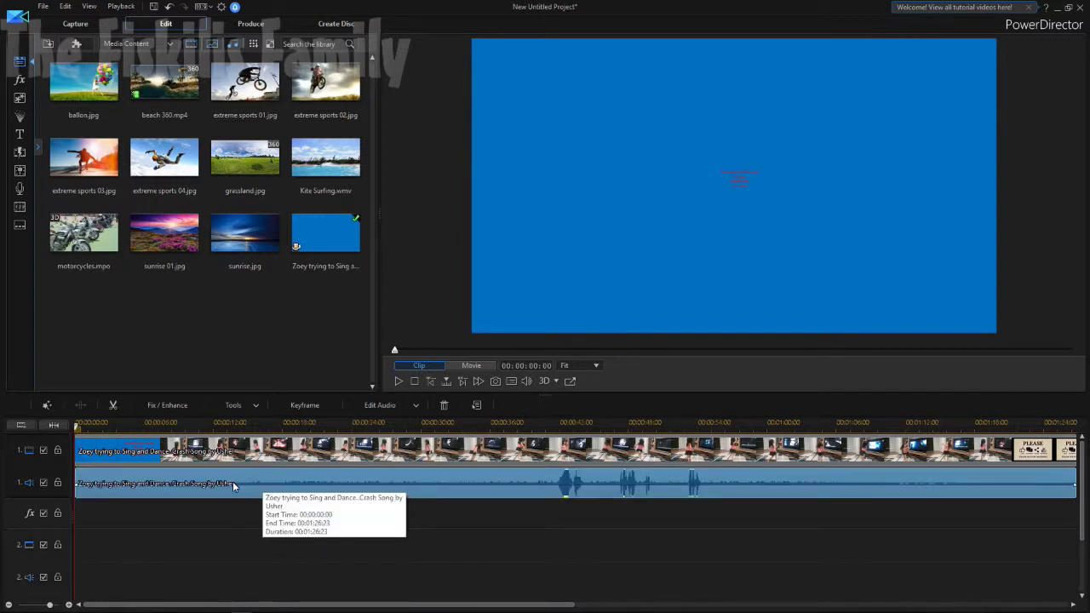
right_click(166, 487)
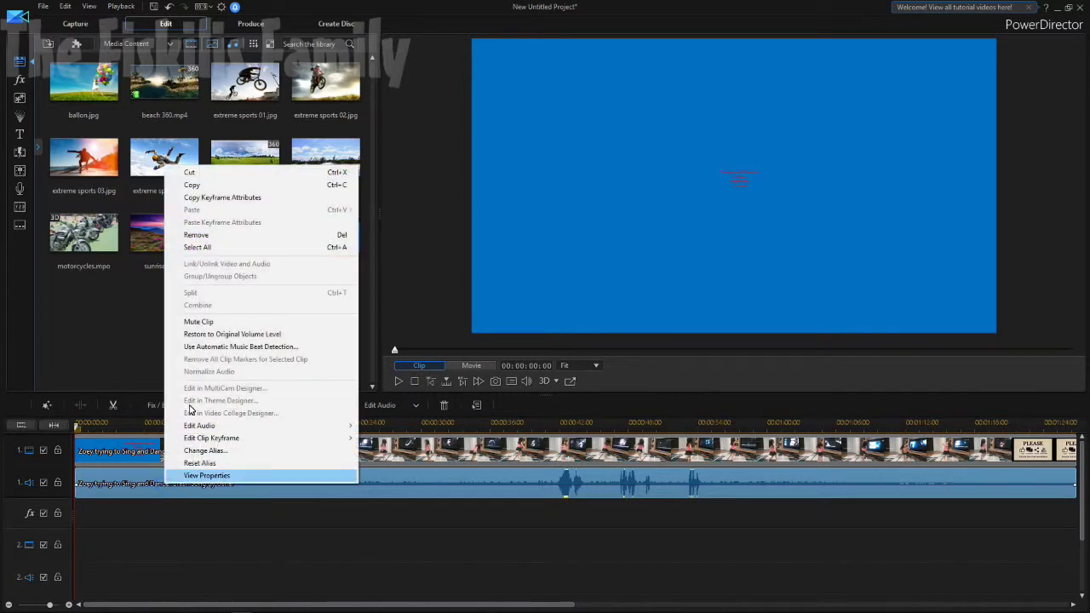
left_click(205, 240)
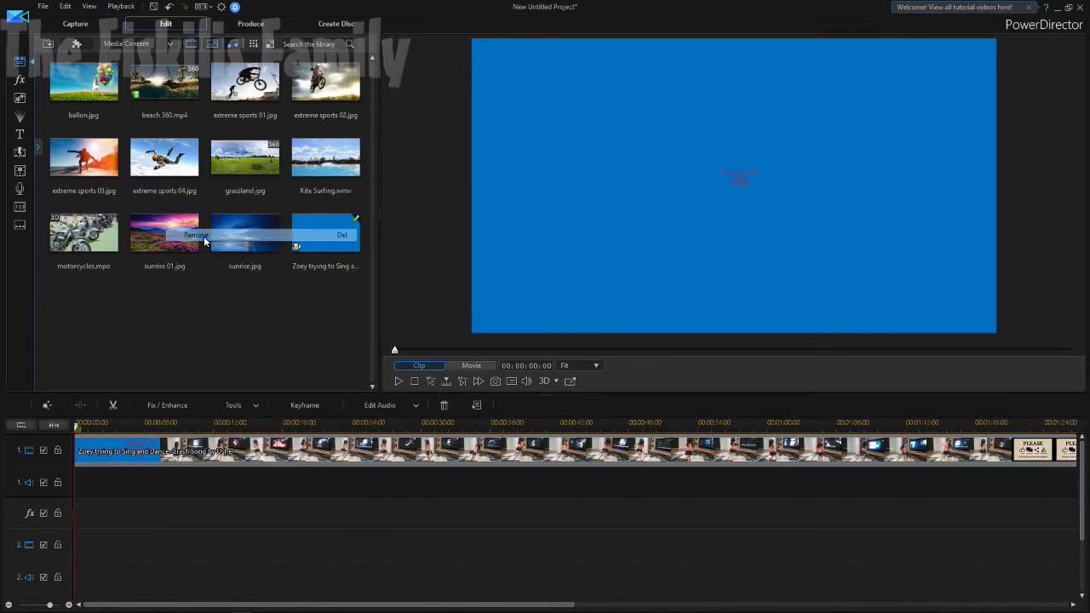
left_click(185, 424)
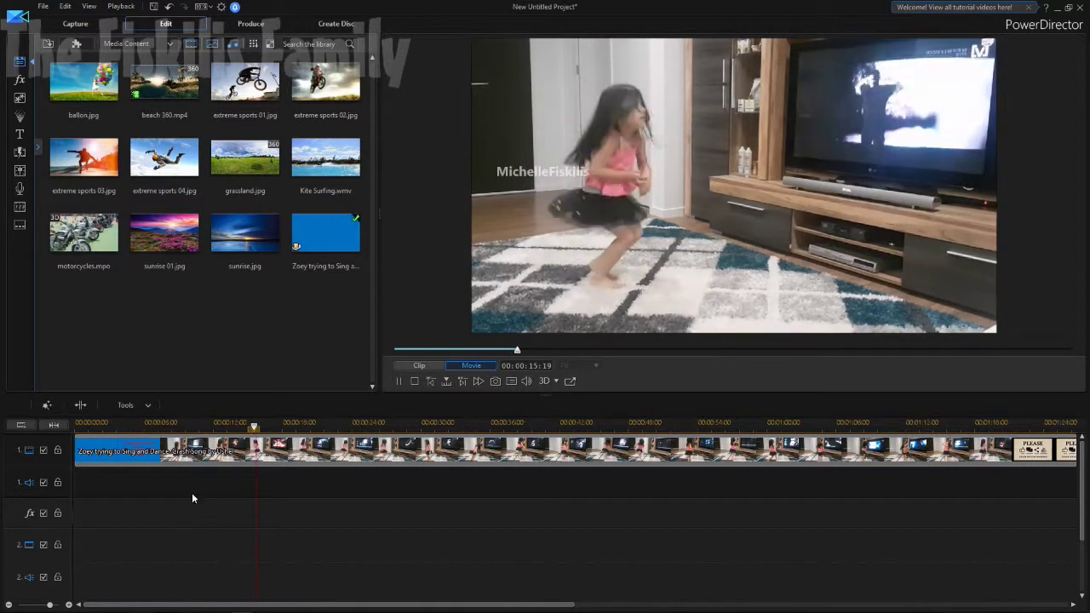
key("space")
Import the Angel (Free Download) music file from the Ikson Angel folder under Afree Vlog Music into the media library.
left_click(48, 44)
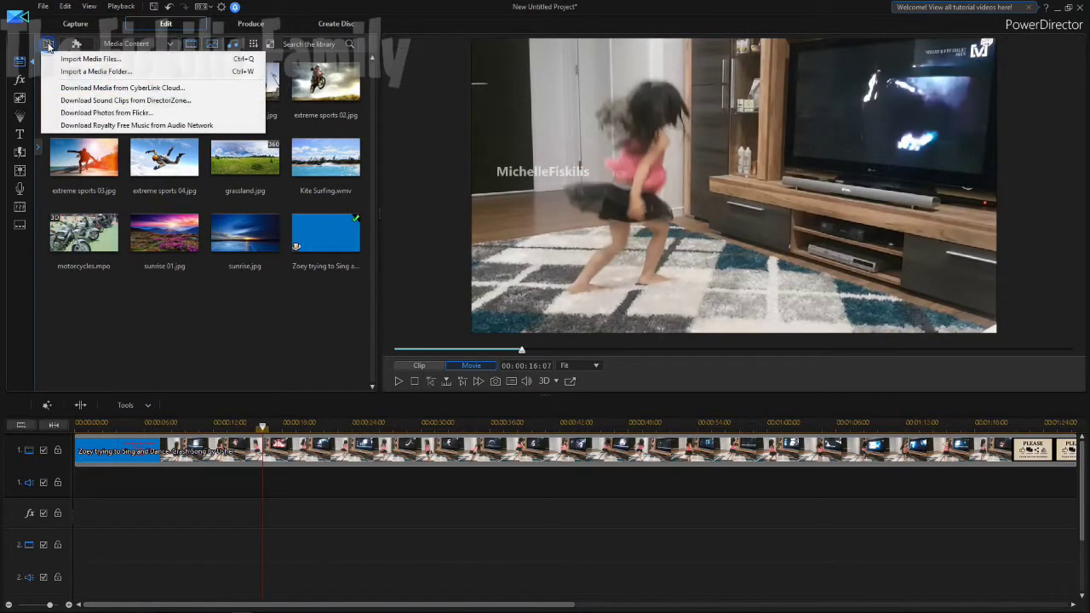
left_click(86, 59)
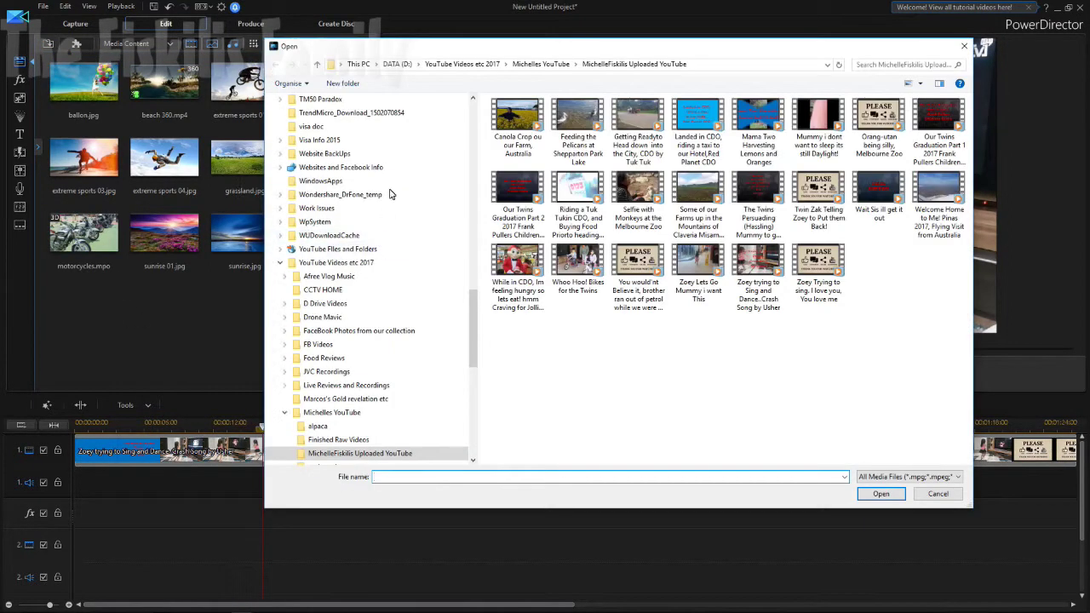
scroll(473, 315, "up", 15)
left_click(415, 124)
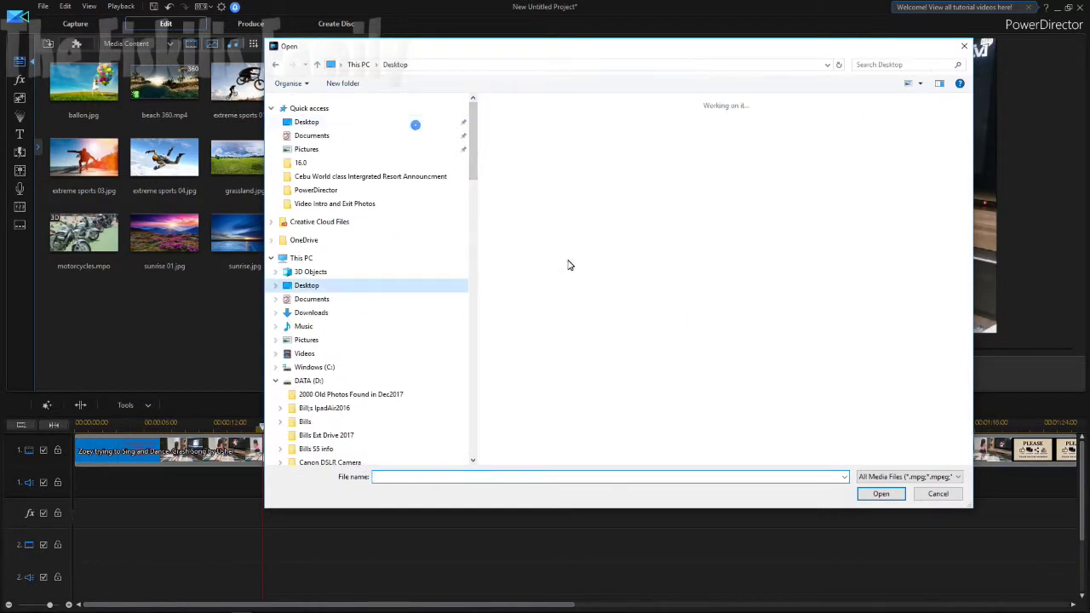
scroll(782, 421, "down", 3)
double_click(922, 333)
double_click(521, 140)
left_click(525, 143)
double_click(518, 117)
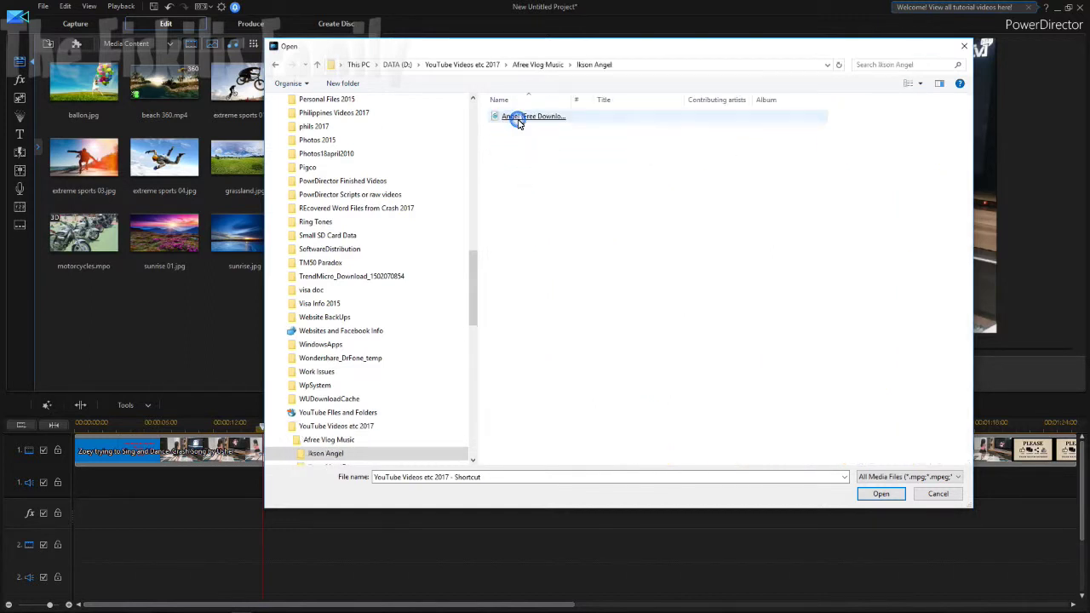
double_click(519, 117)
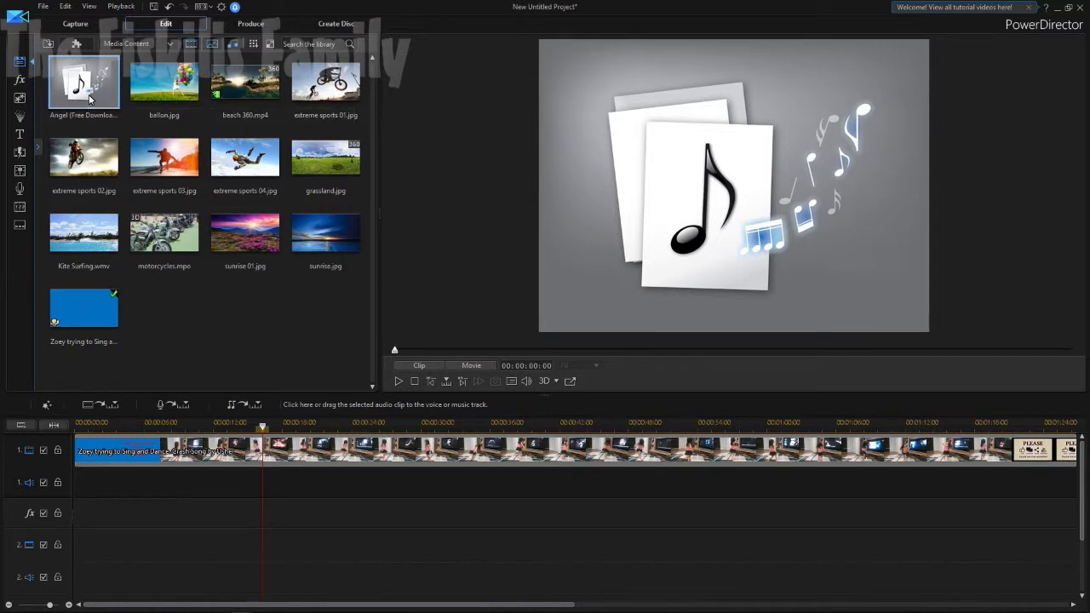
Place the Angel music clip at the start of audio track 1 and play the movie to hear it with the video.
left_click_drag(89, 97, 71, 482)
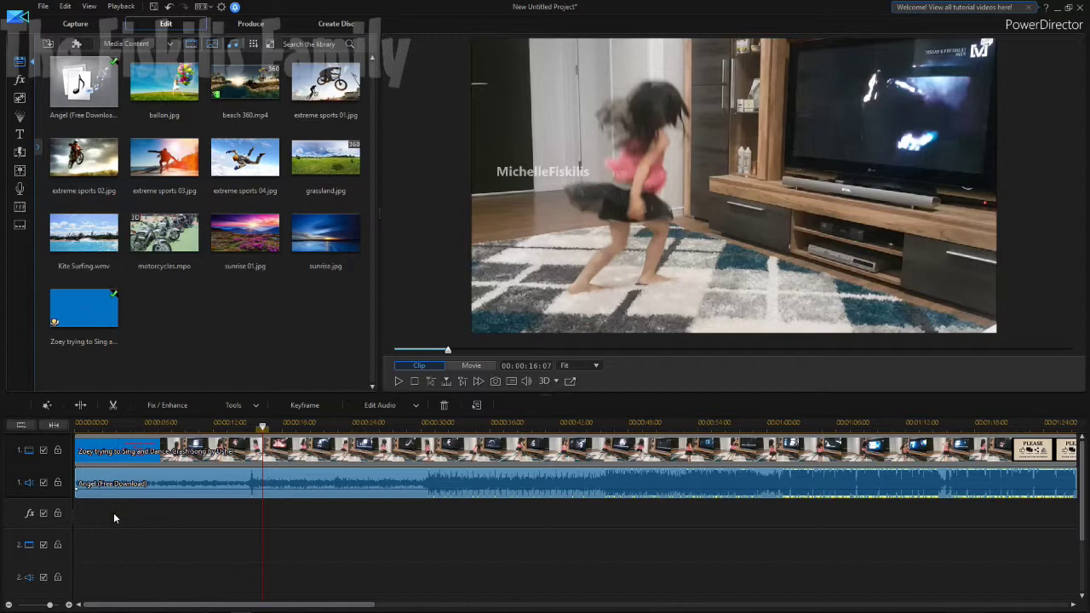
key("space")
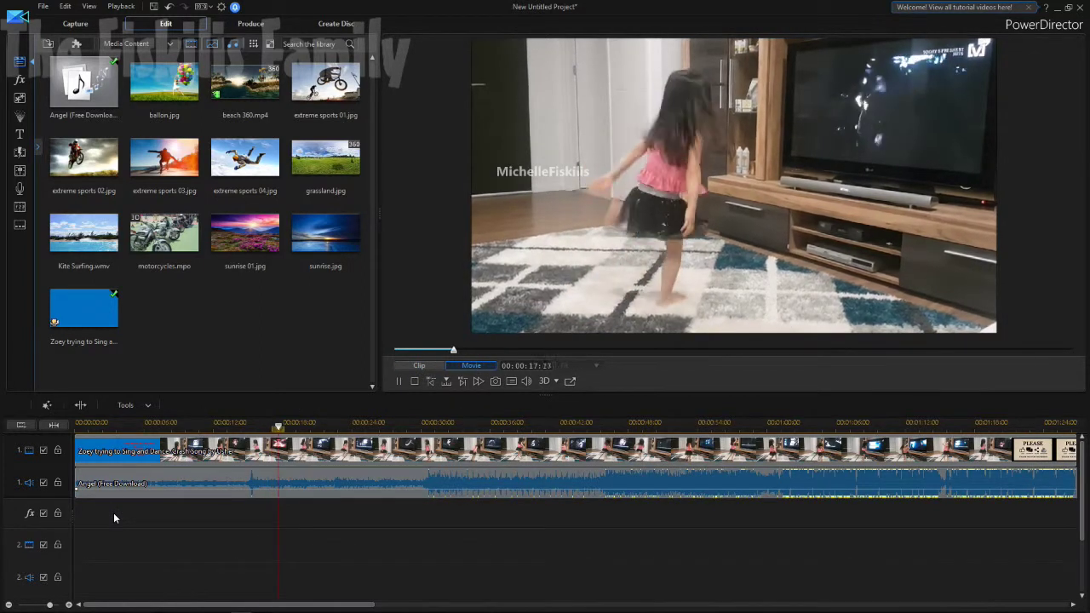
key("space")
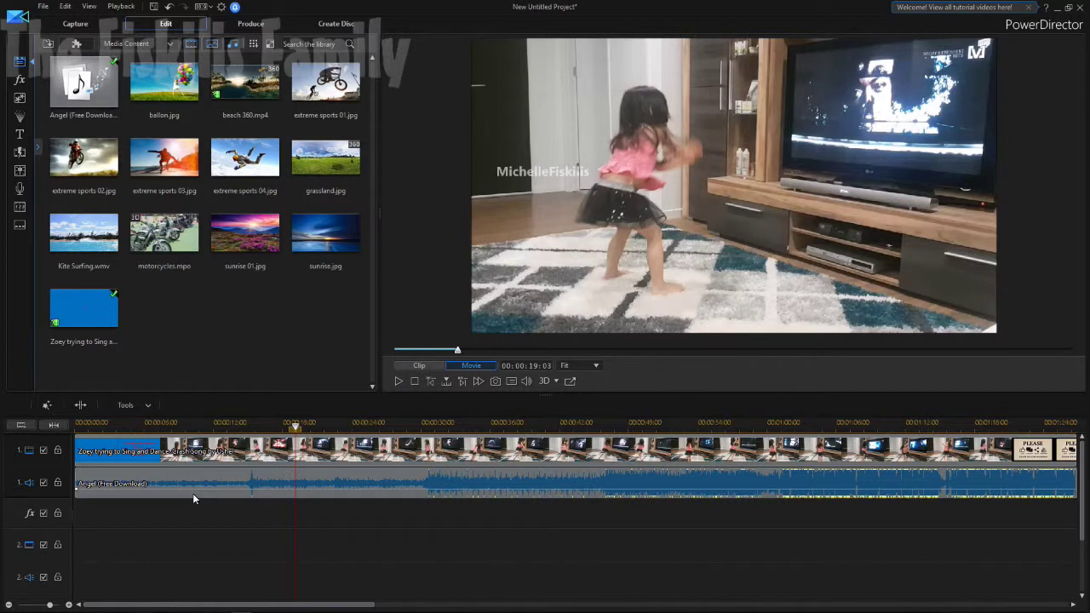
key("space")
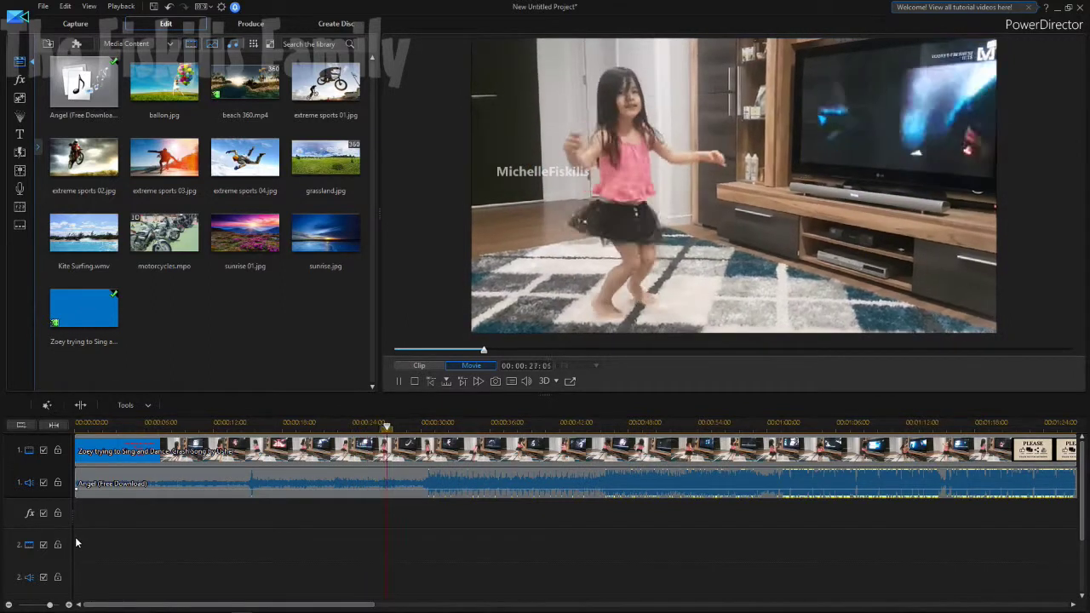
Trim the end of the Angel music clip on audio track 1 to match the end of the video clip.
left_click(9, 604)
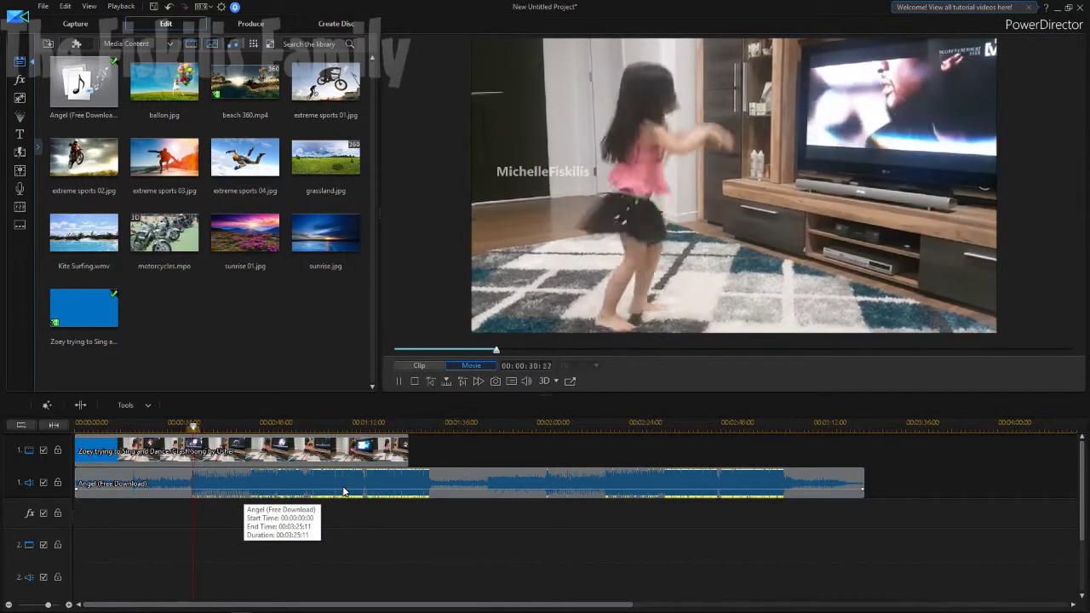
left_click(399, 485)
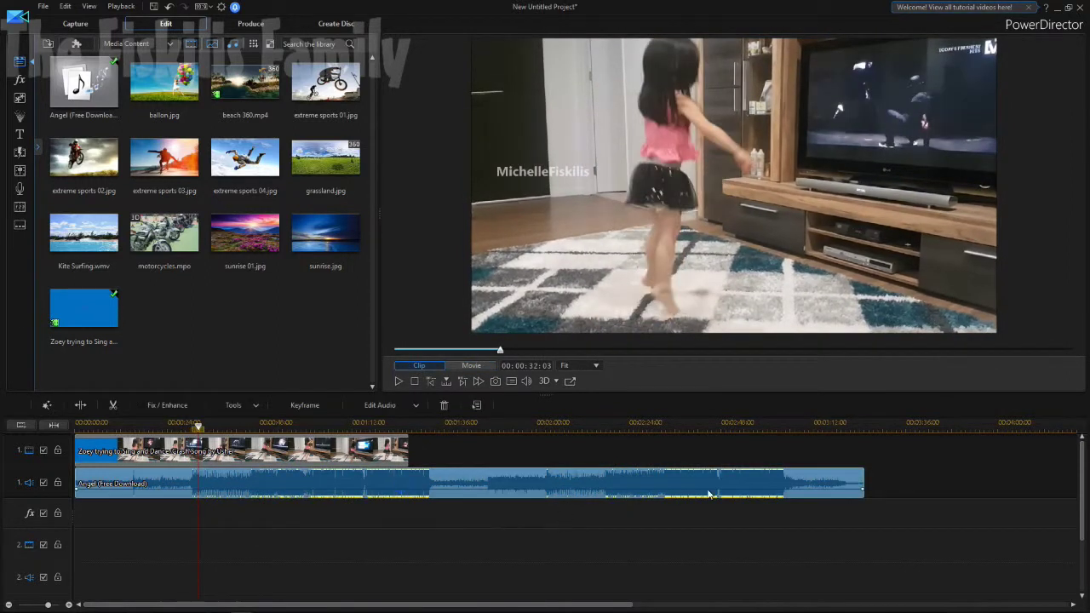
left_click_drag(864, 487, 411, 521)
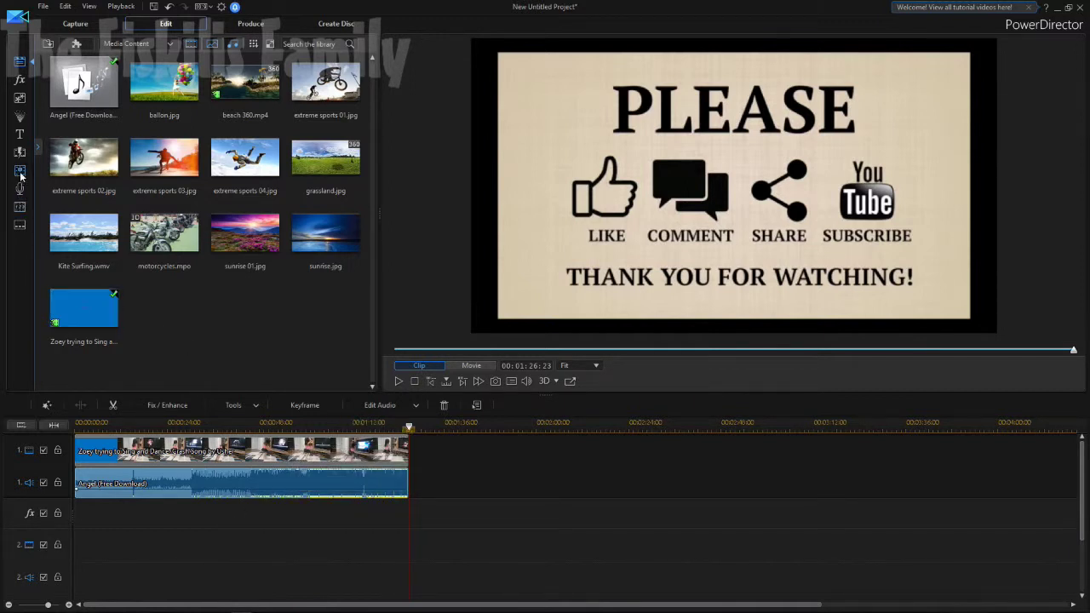
Open the trimmed Angel music clip for editing in AudioDirector and minimize the Excel window in the way.
right_click(269, 499)
mouse_move(321, 428)
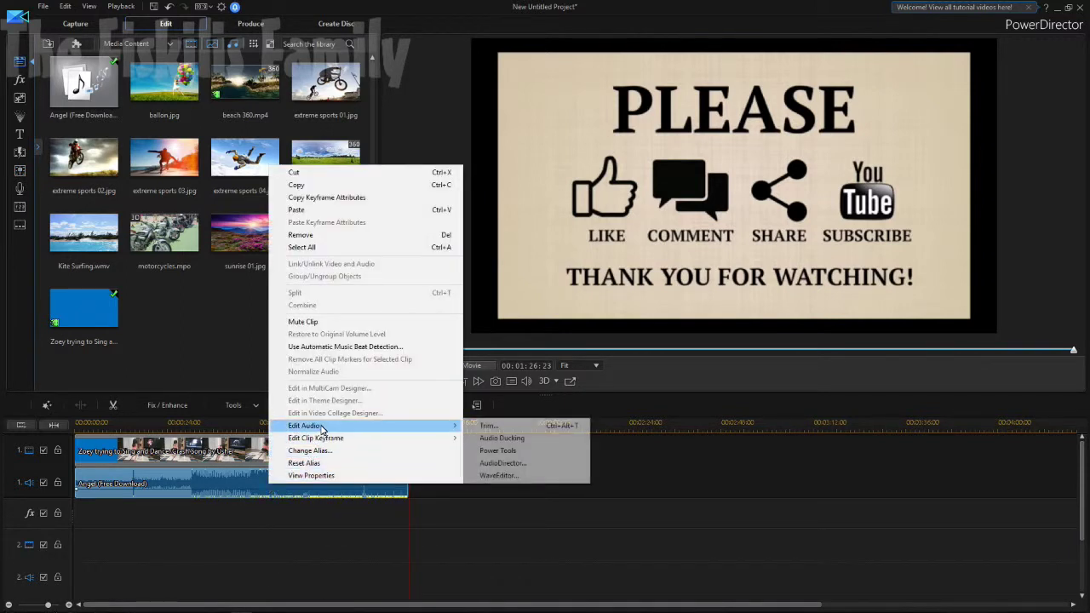
left_click(484, 463)
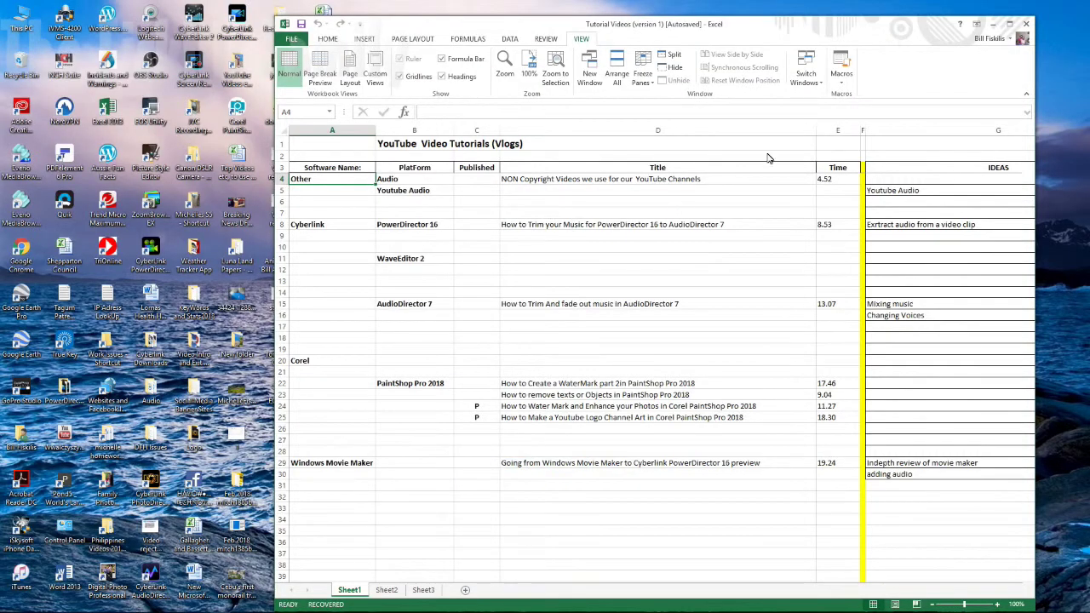
left_click(992, 23)
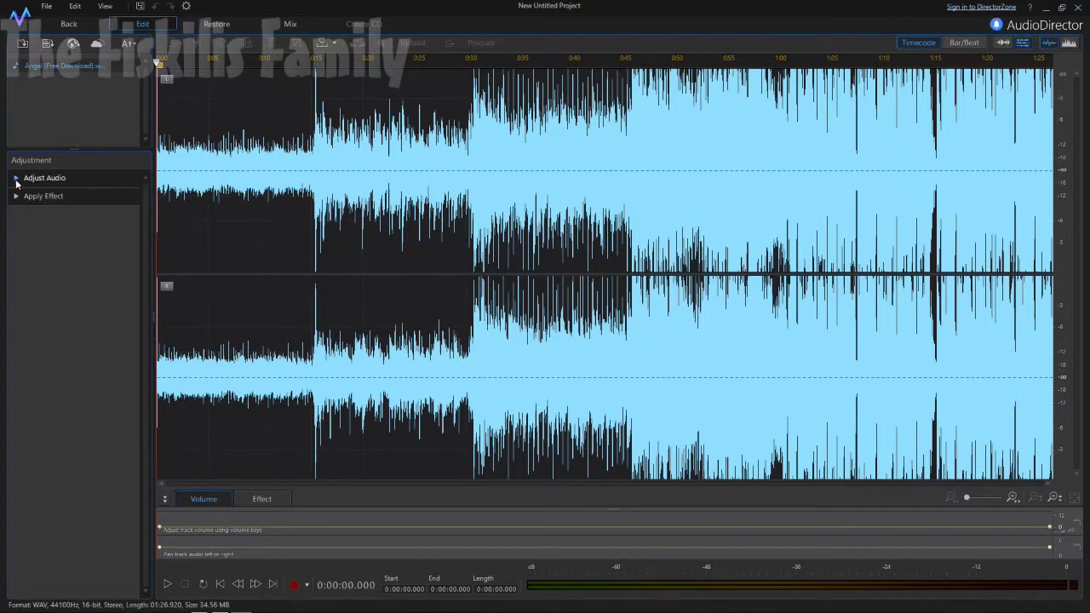
Set up a linear fade-in from 21% over about 11 seconds and a linear fade-out from about 1:10 down to 19%.
left_click(17, 179)
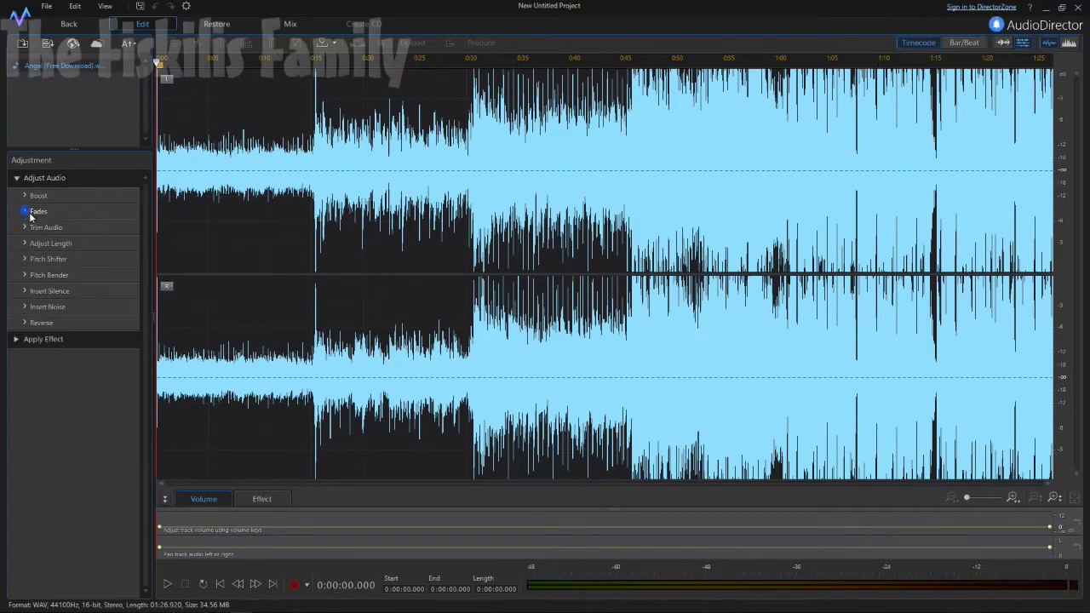
left_click(29, 310)
left_click(42, 293)
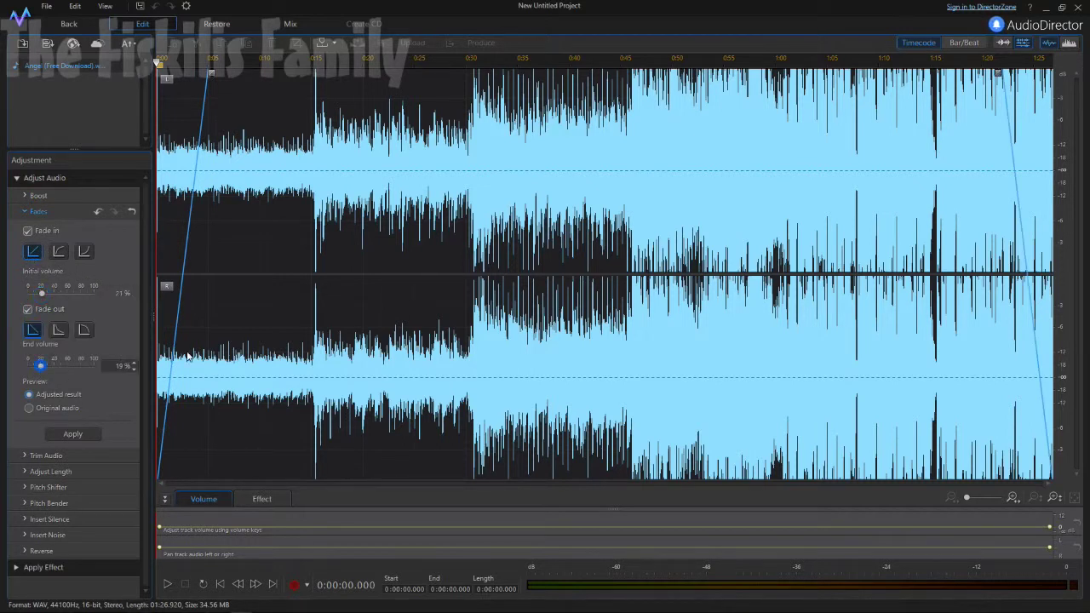
left_click_drag(212, 75, 277, 73)
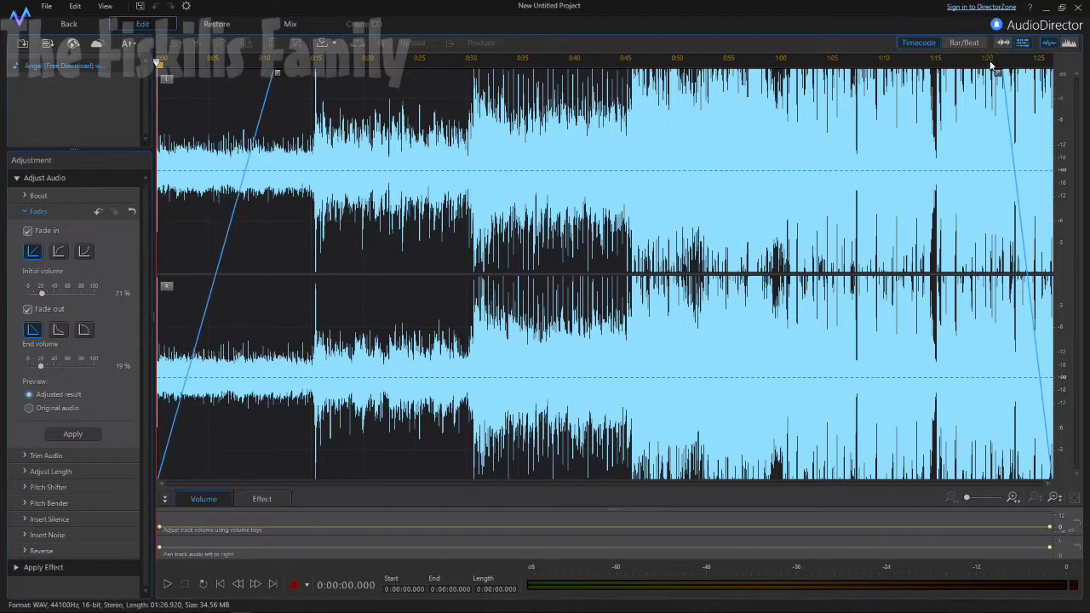
left_click_drag(998, 76, 862, 83)
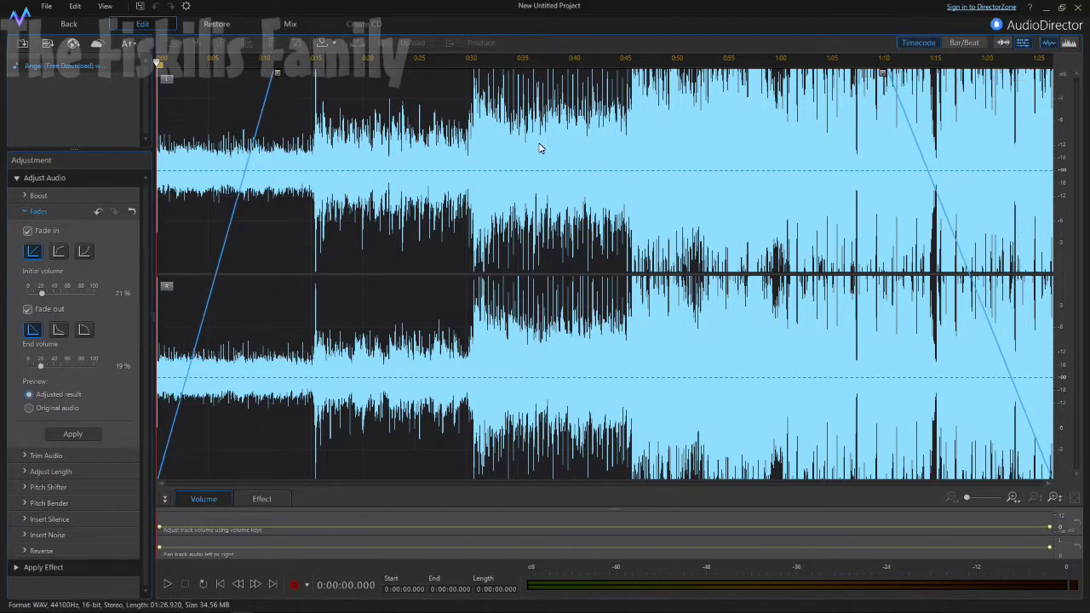
Preview the adjusted music at several points before and within the fade-out near the end.
left_click(849, 85)
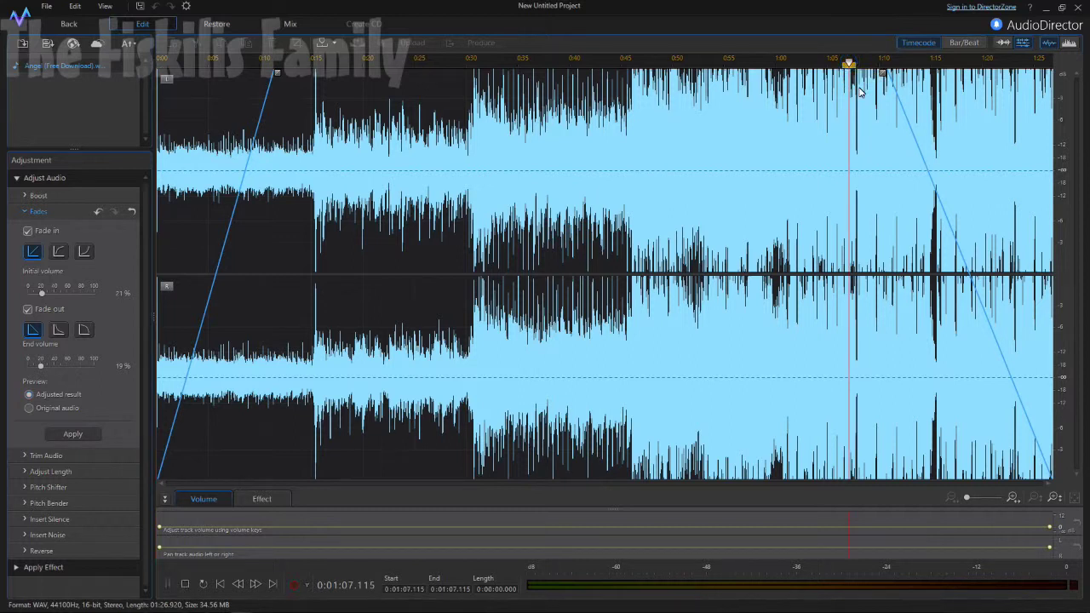
key("space")
left_click(905, 85)
key("space")
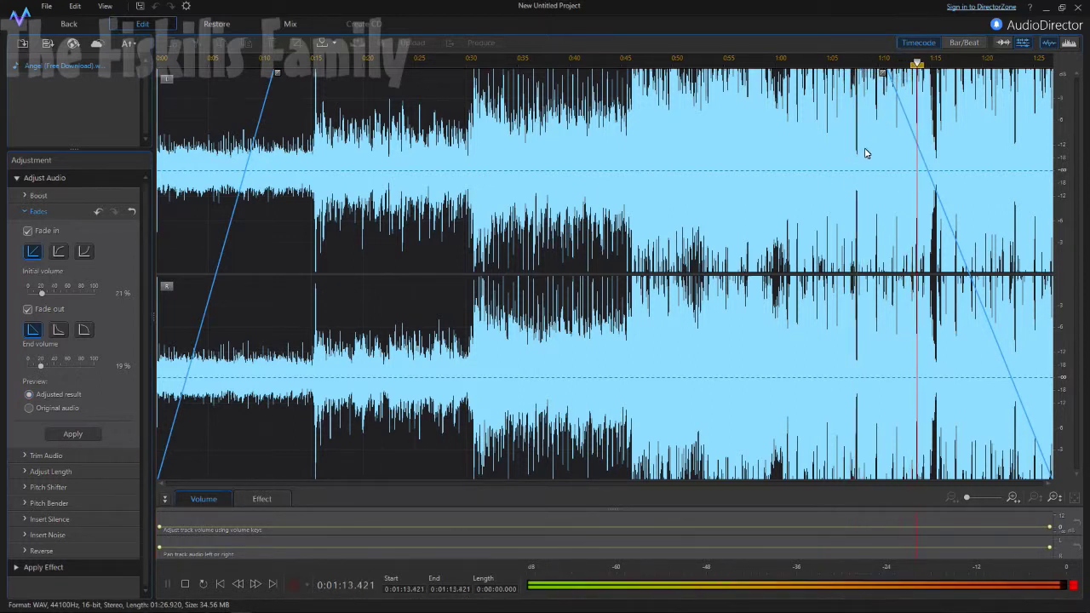
key("space")
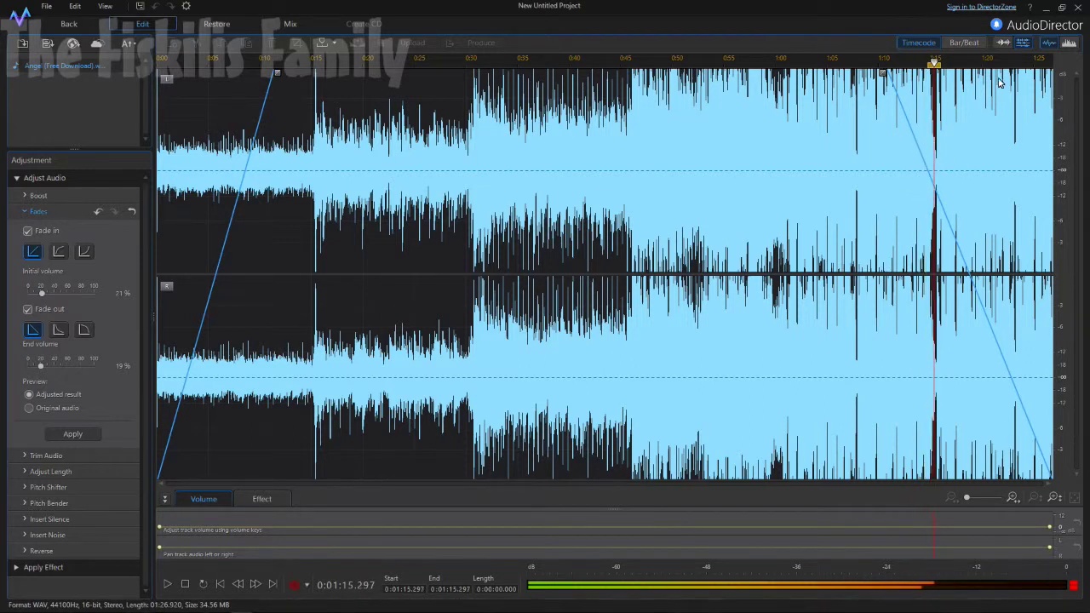
left_click_drag(935, 64, 976, 66)
key("space")
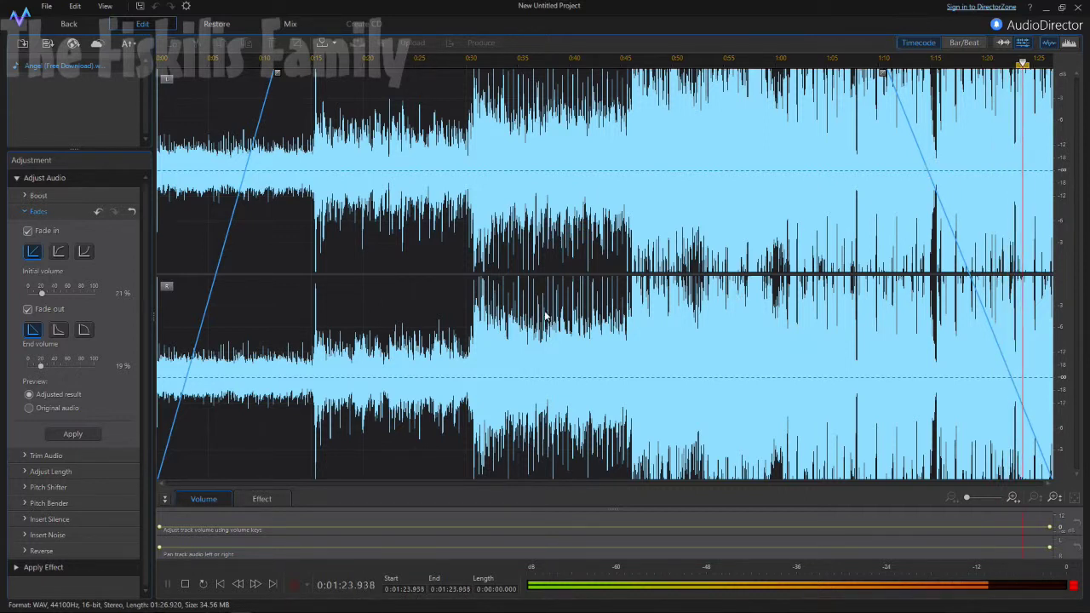
key("space")
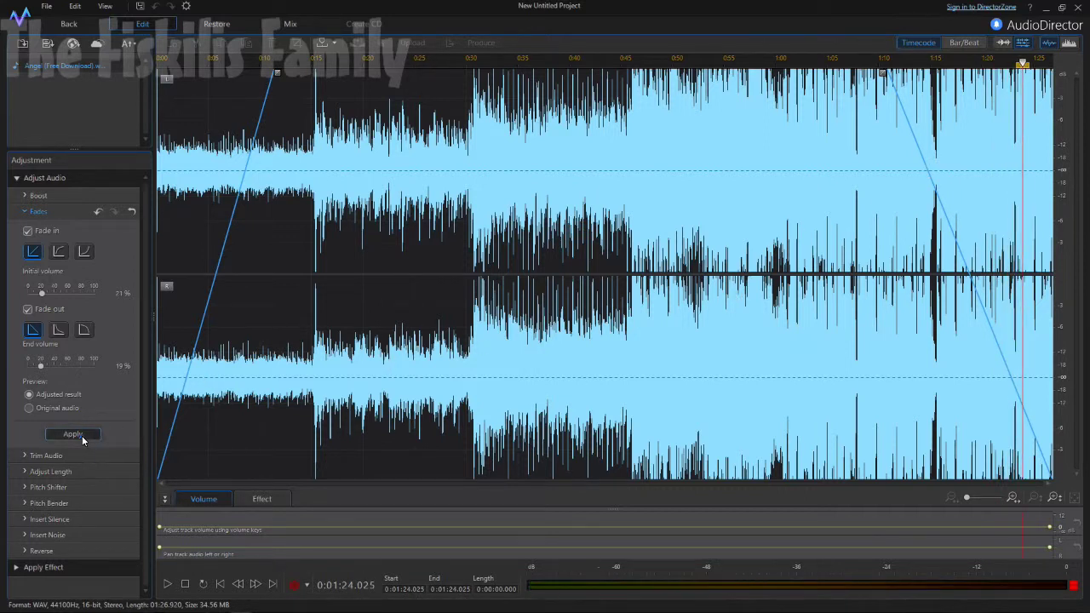
Apply the fades to the music and return to PowerDirector with the edited audio.
left_click(76, 435)
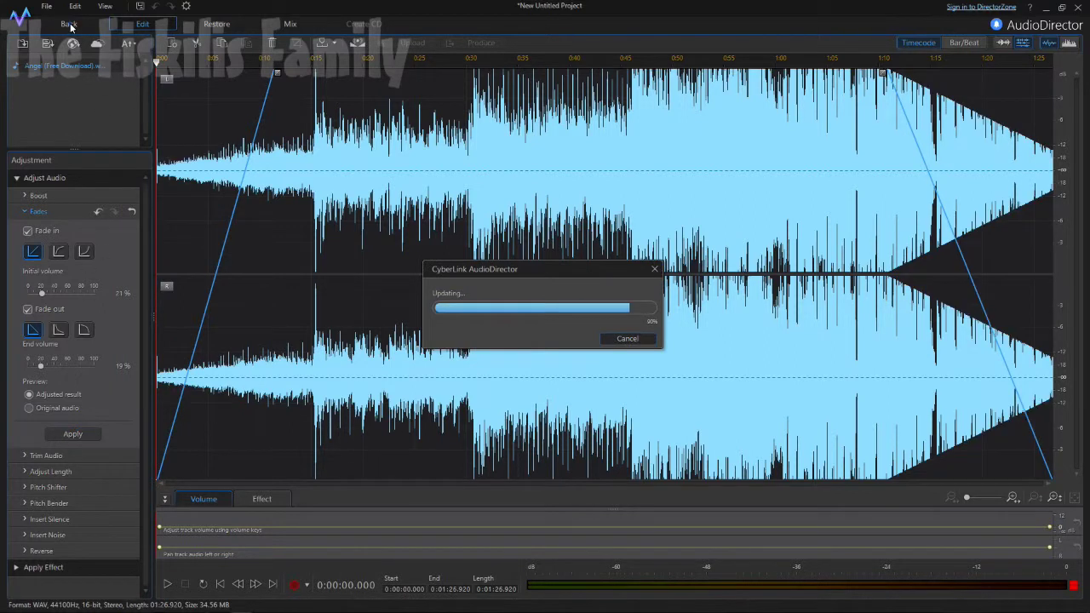
left_click(71, 26)
left_click(470, 349)
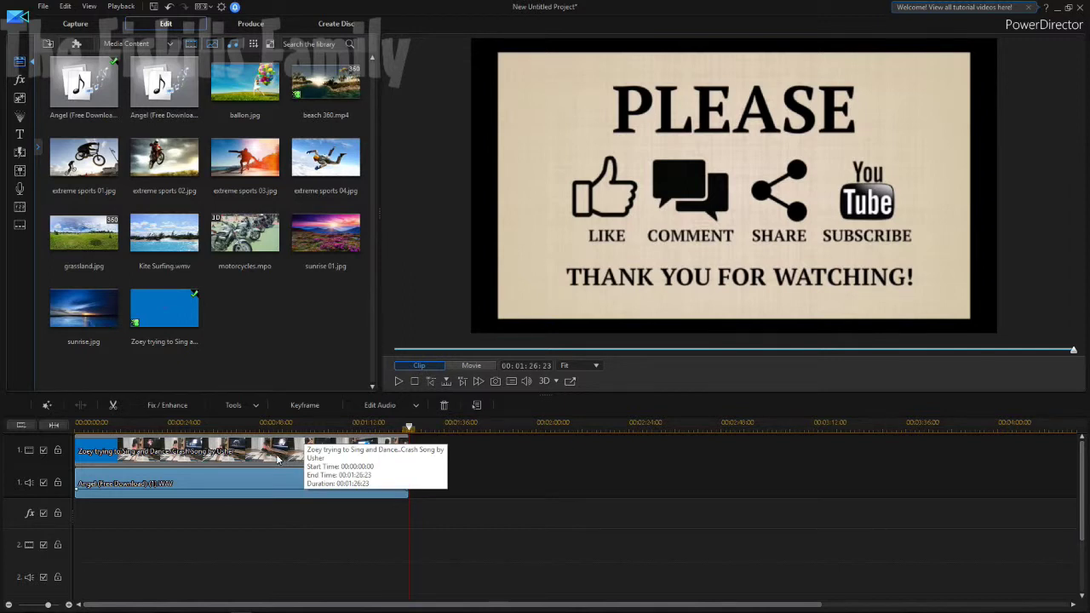
Play the movie from about 45 seconds and from points near the end to check the faded music with the video.
left_click(259, 507)
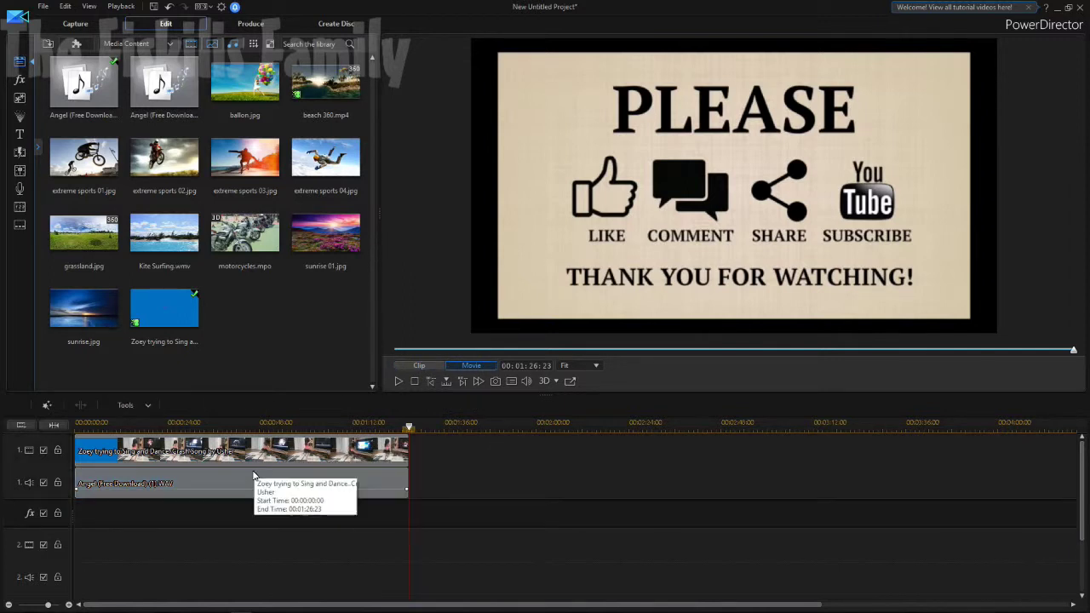
left_click(248, 426)
key("space")
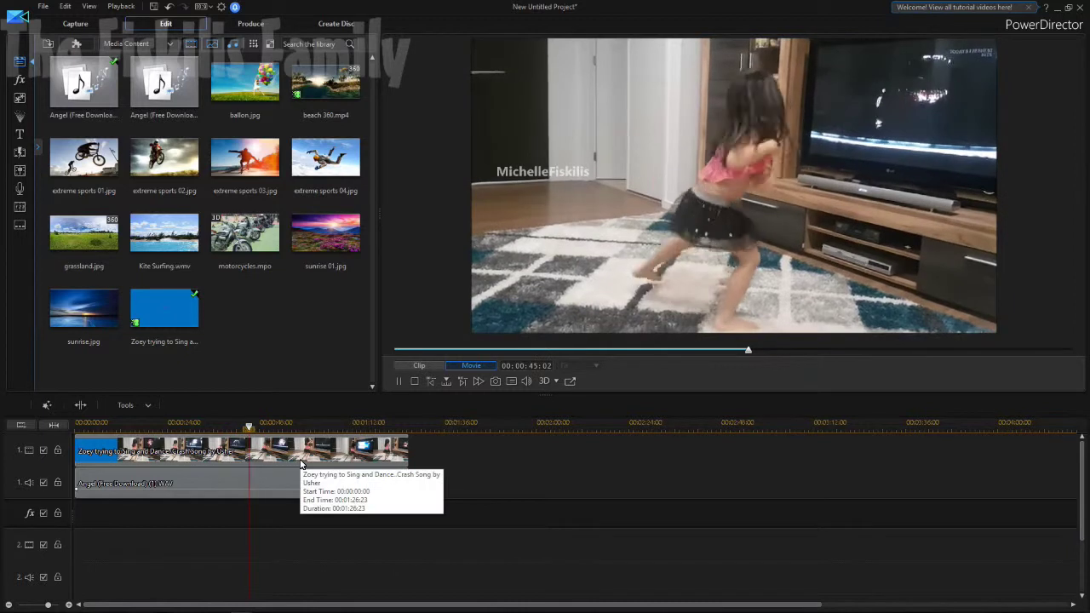
left_click(324, 425)
left_click_drag(330, 436, 392, 436)
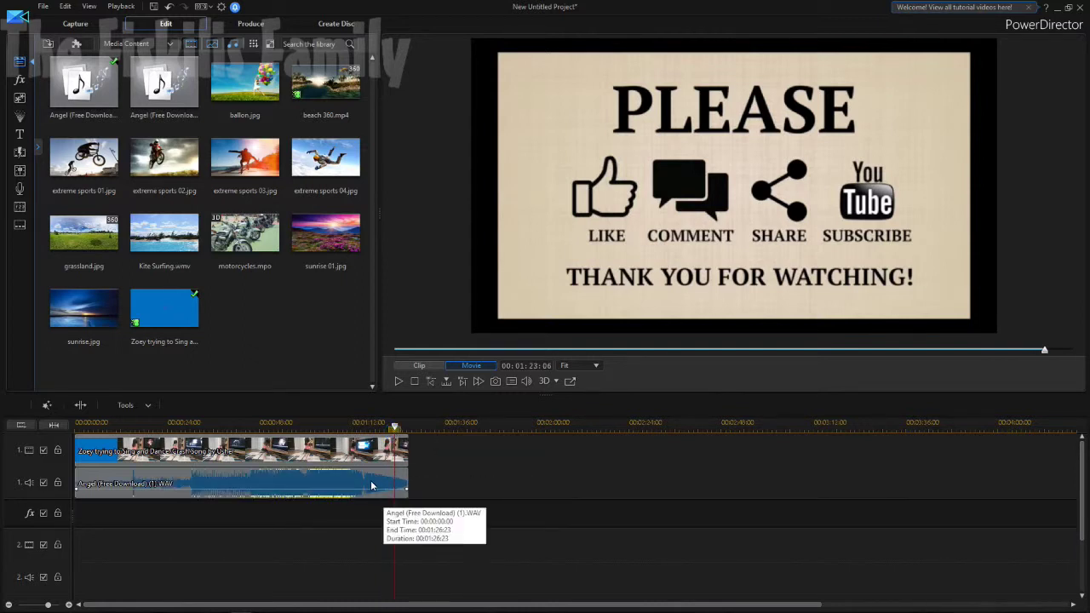
Select the video clip and the faded music clip together and bring up their clip commands.
left_click_drag(227, 525, 230, 458)
right_click(230, 457)
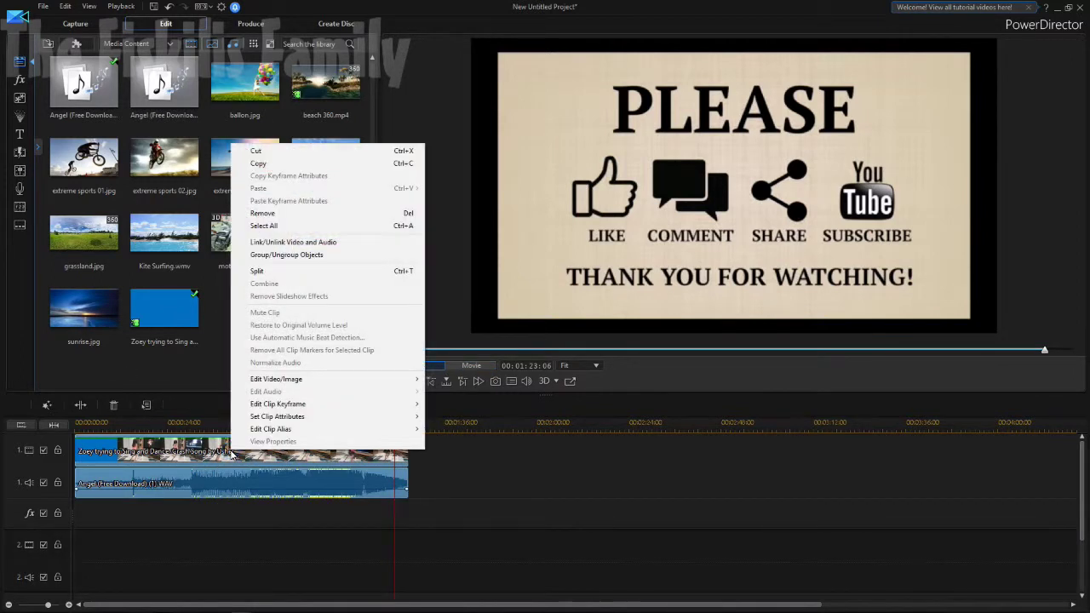
left_click(227, 517)
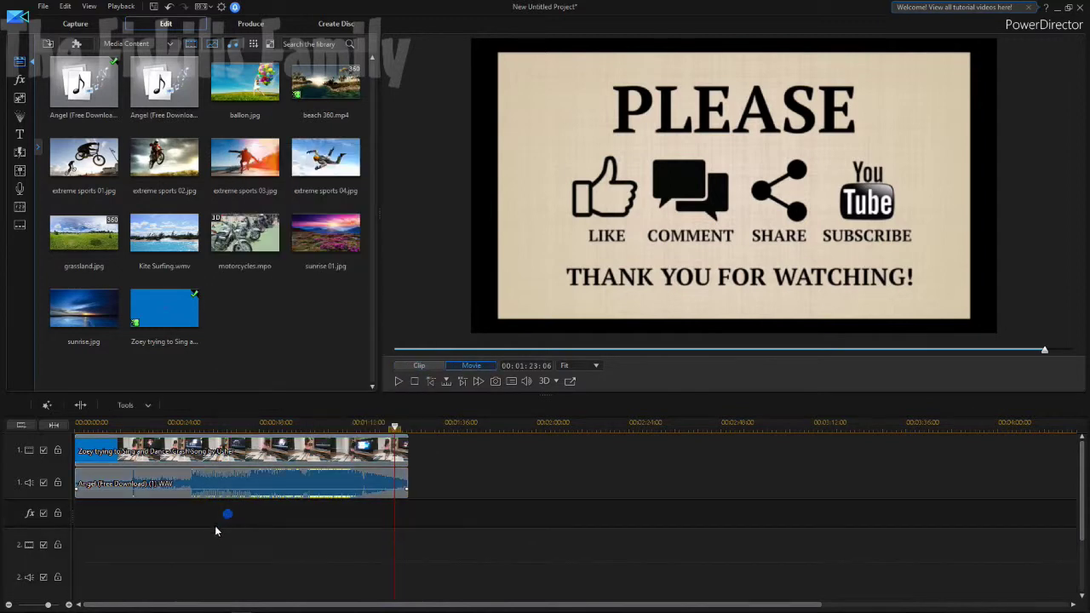
left_click(214, 454)
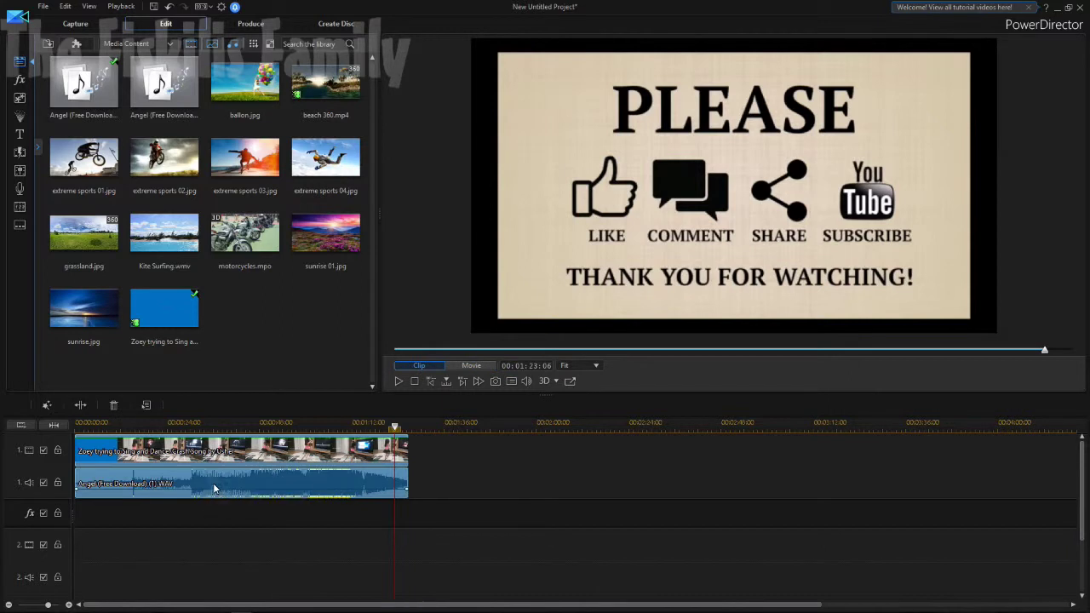
right_click(213, 478)
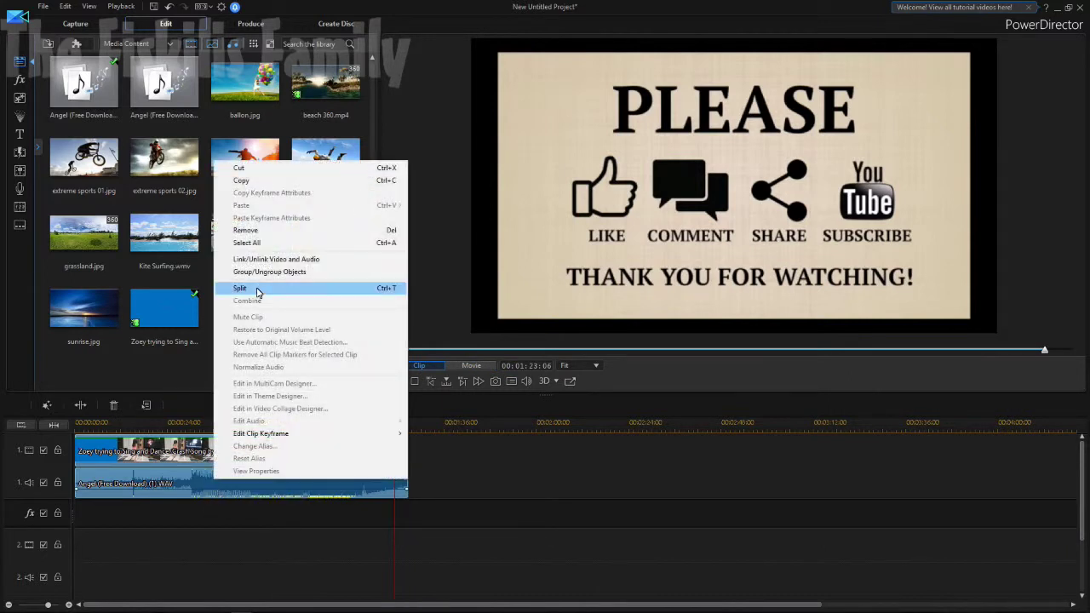